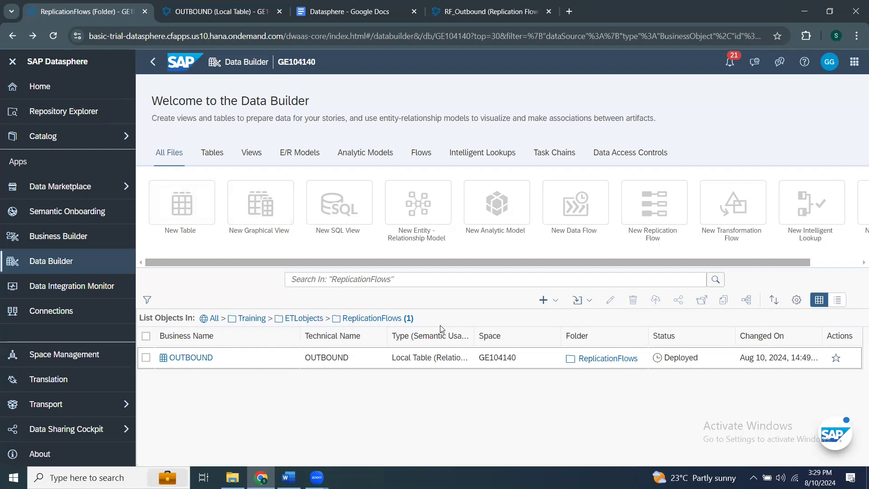
- Create a new replication flow in the ReplicationFlows folder with HANA_CLOUD as its source connection
left_click(545, 299)
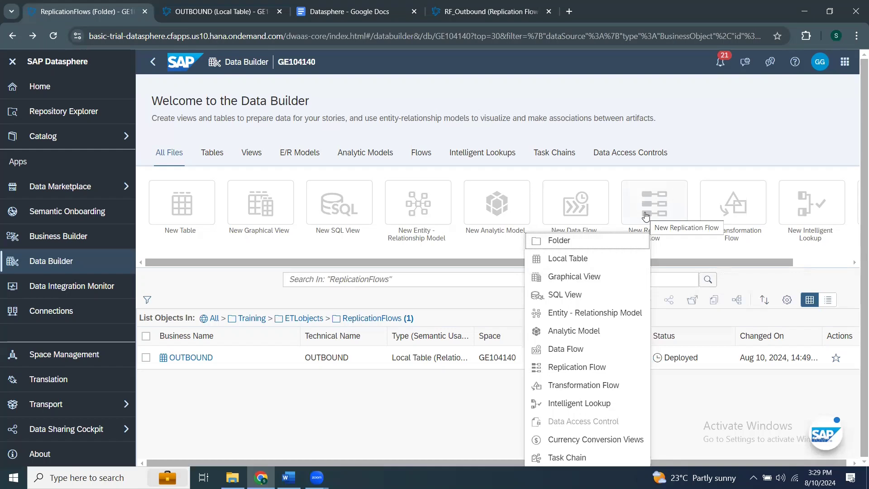
left_click(591, 375)
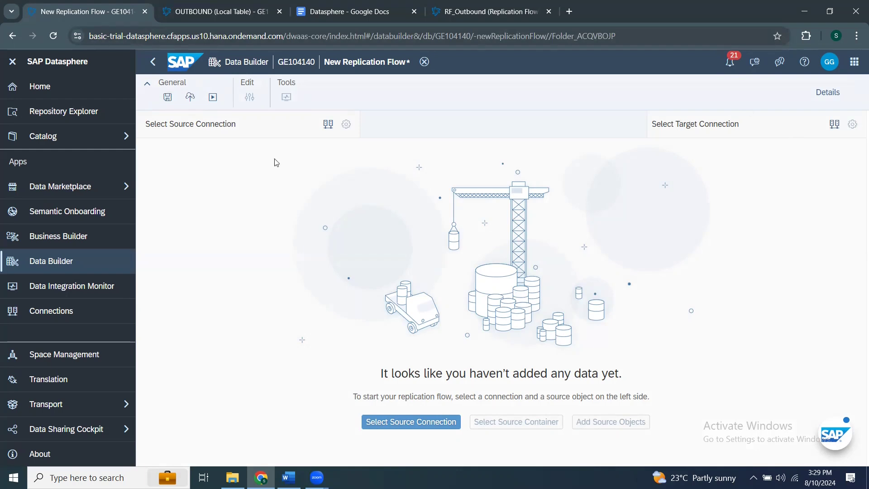
left_click(328, 123)
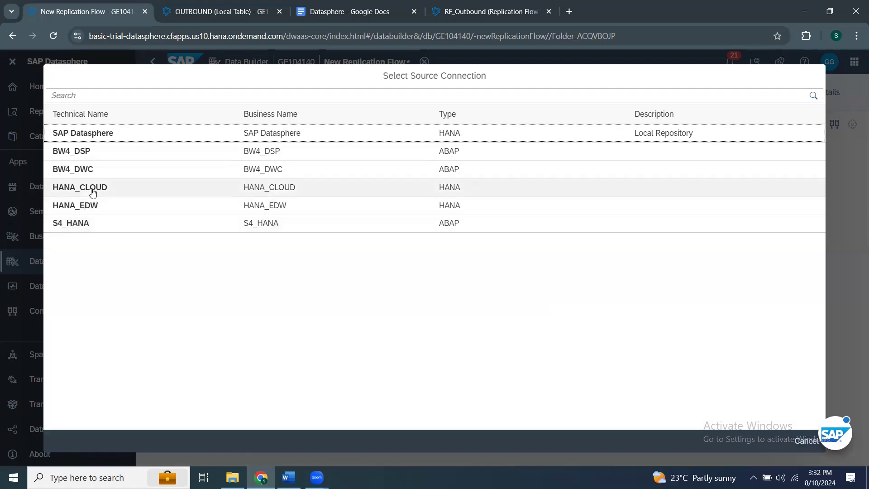
left_click(144, 188)
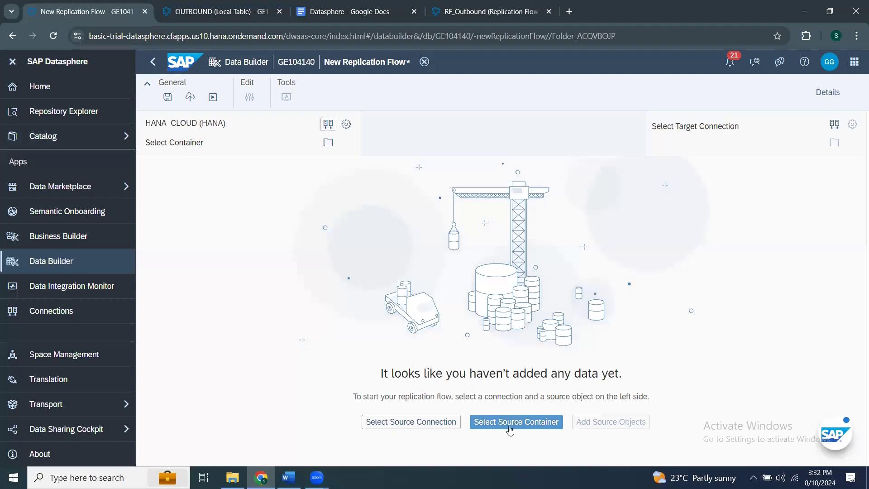
- Set the source container of the replication flow to SFLIGHT
left_click(518, 422)
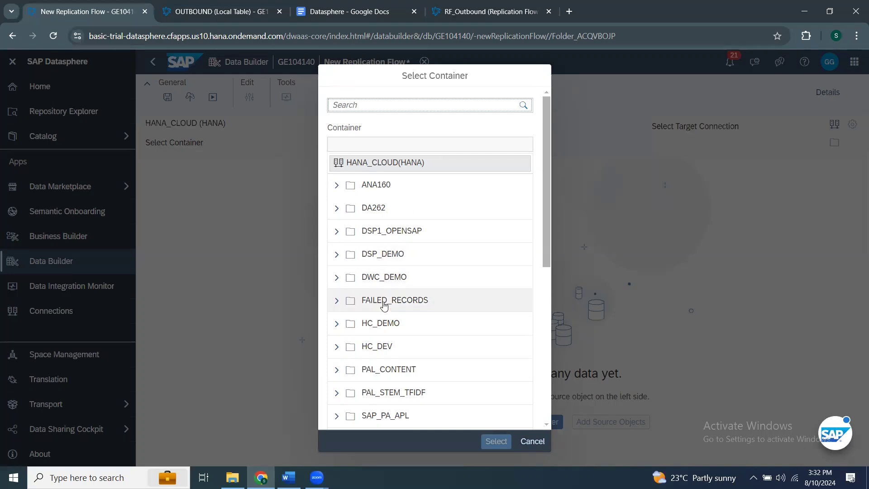
scroll(385, 262, "down", 2)
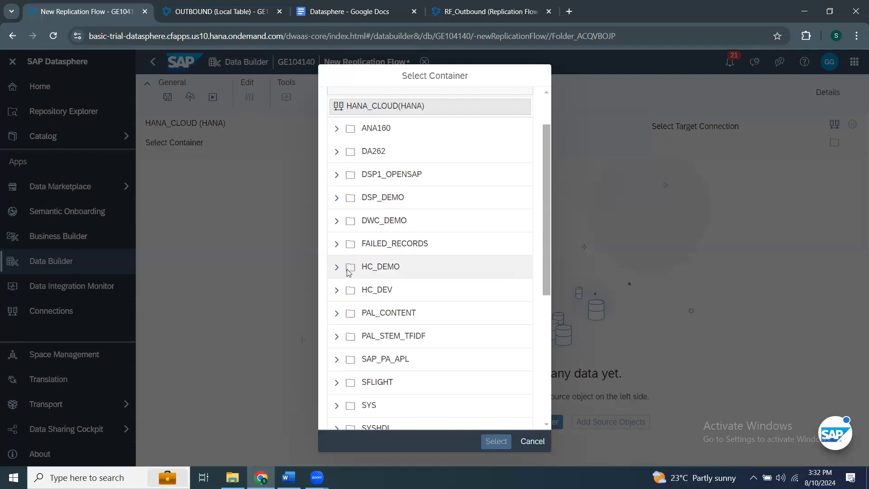
scroll(389, 298, "down", 3)
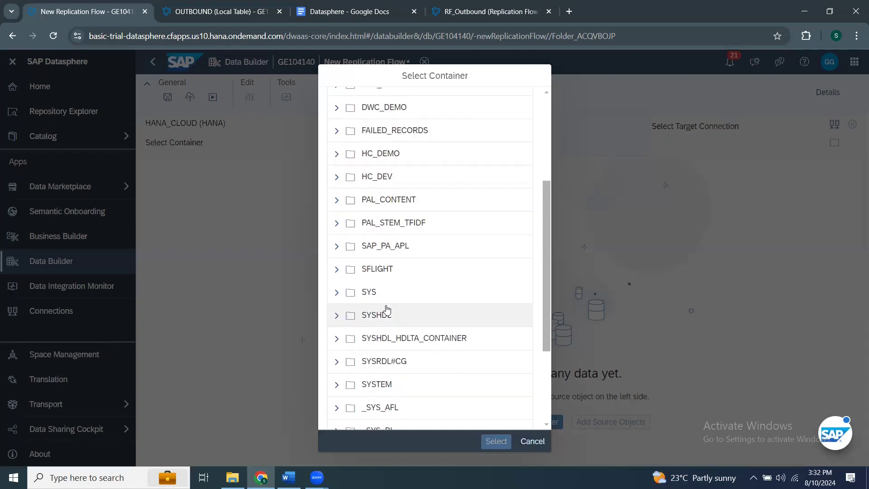
left_click(333, 276)
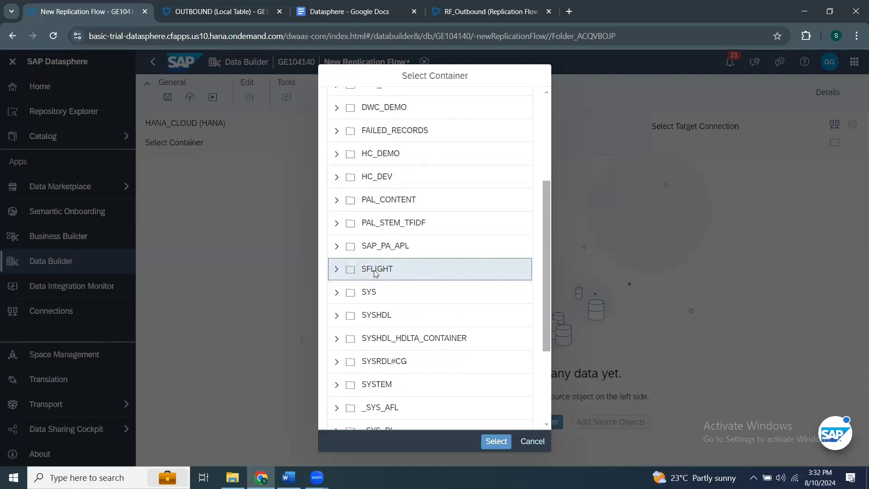
left_click(495, 440)
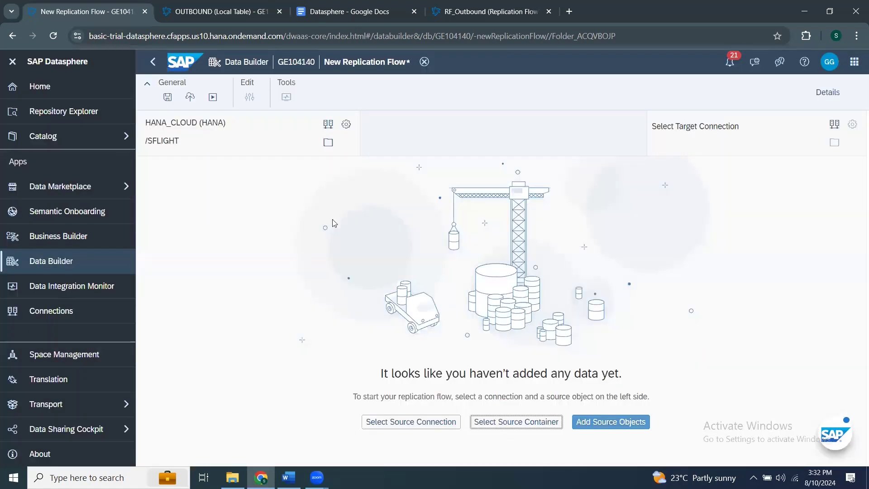
- Add the SAIRPORT and SCARR tables from SFLIGHT as source objects
left_click(621, 423)
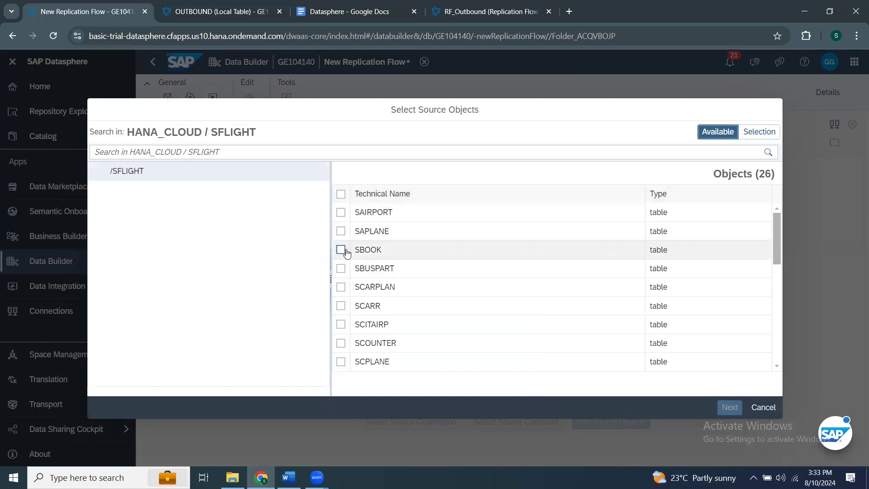
left_click(341, 212)
left_click(340, 231)
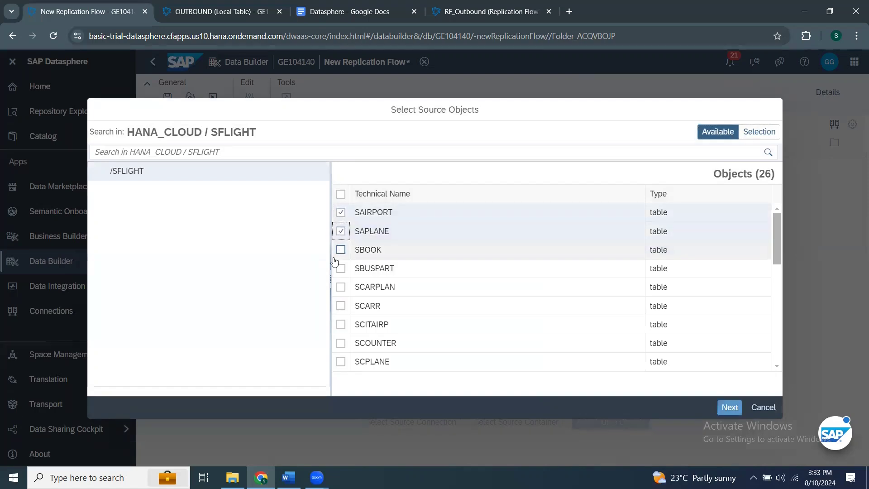
left_click(341, 232)
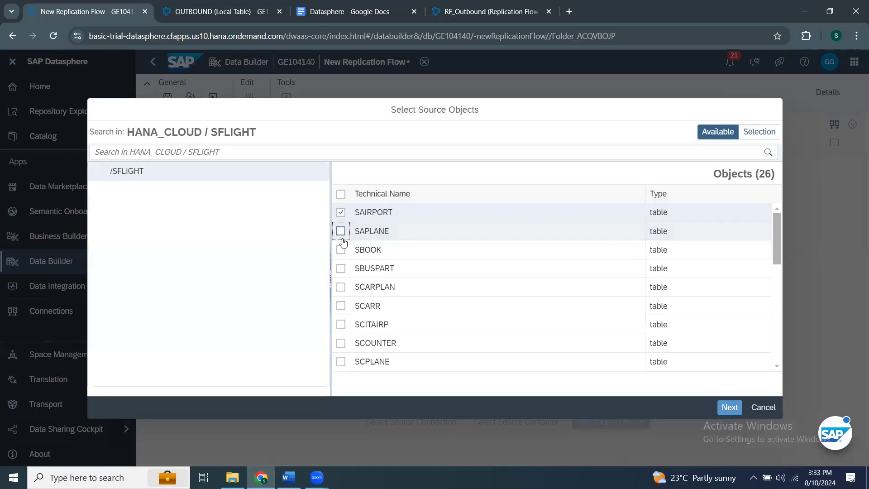
left_click(341, 305)
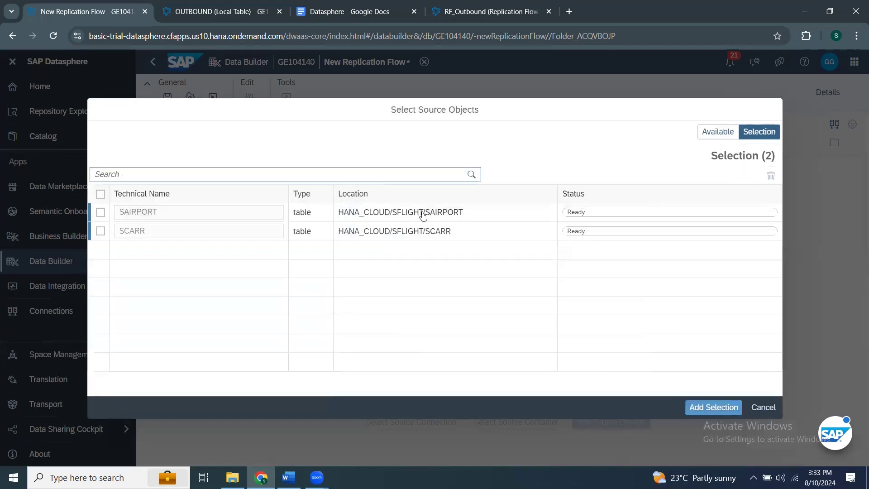
left_click(737, 412)
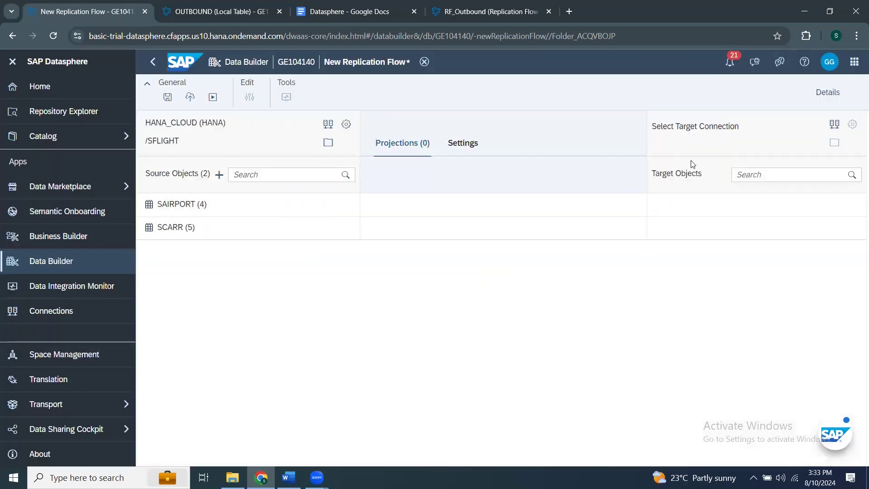
- Consult the replication flow diagrams in the Word document and set SAP Datasphere as the target connection
left_click(834, 124)
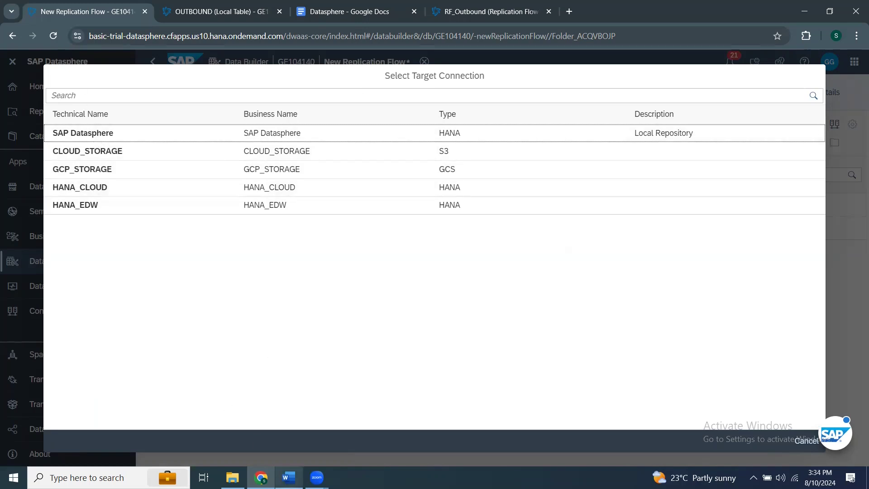
left_click(288, 477)
scroll(272, 350, "down", 15)
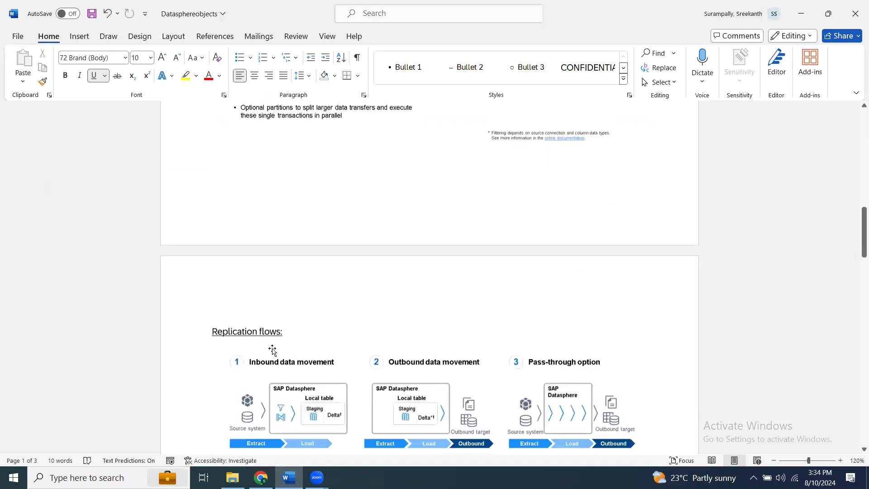
scroll(272, 349, "down", 3)
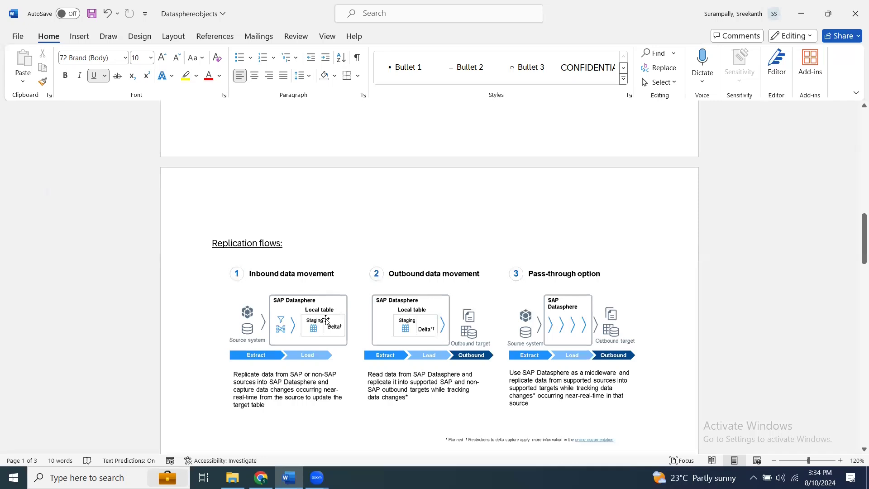
key("alt+Tab")
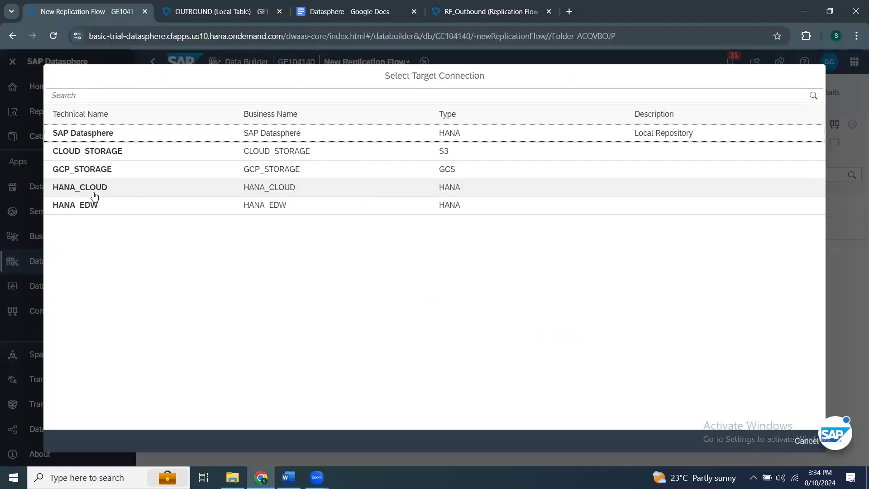
left_click(102, 136)
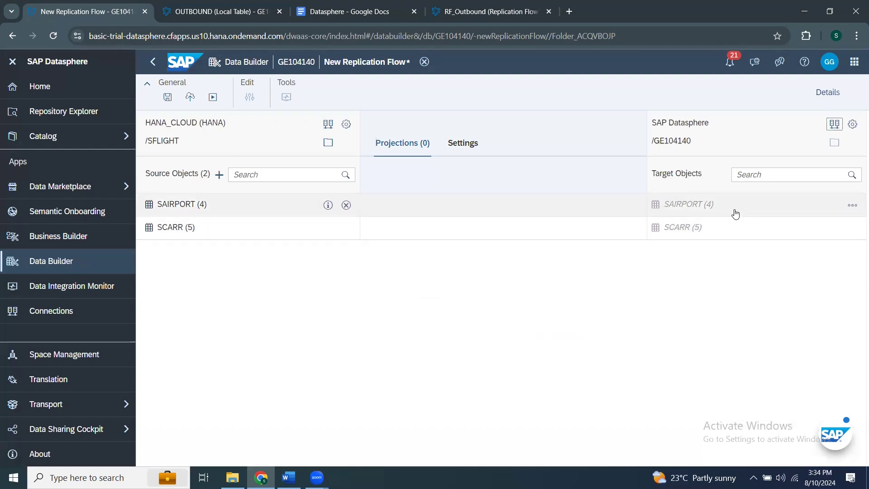
- Examine the rename and mapping options of the SAIRPORT target object and the replication flow's general properties
left_click(850, 204)
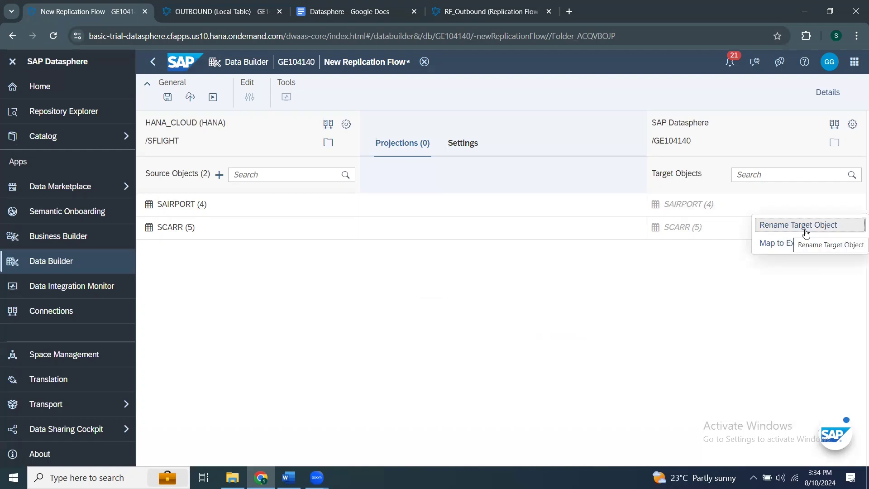
left_click(723, 291)
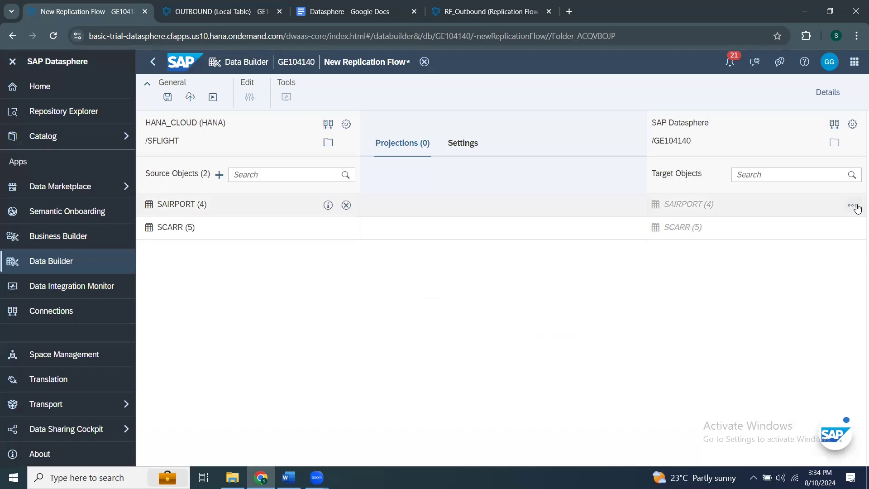
left_click(852, 206)
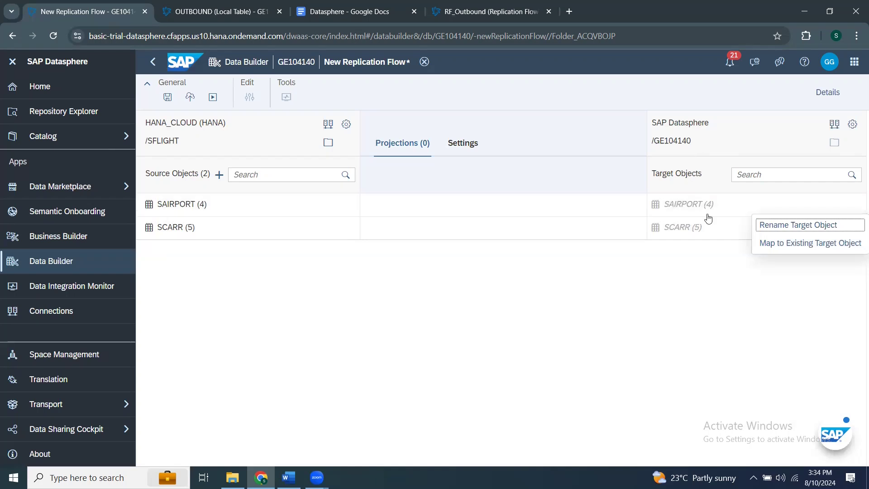
left_click(737, 328)
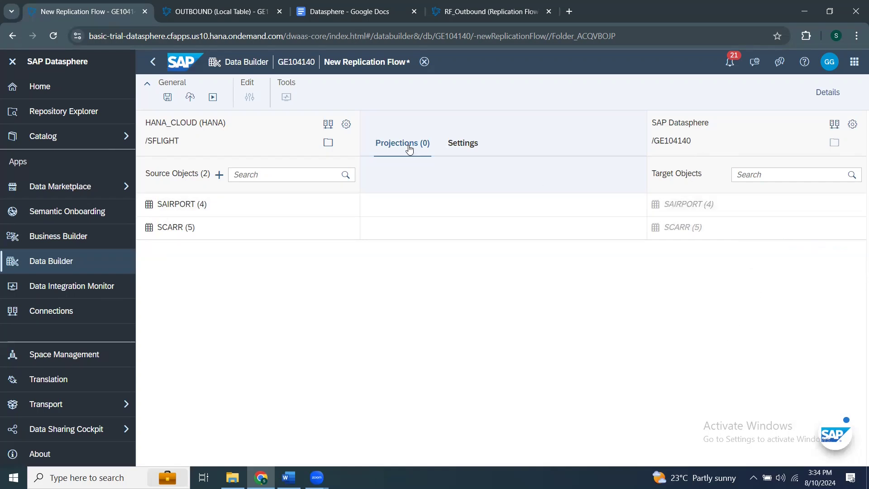
left_click(827, 92)
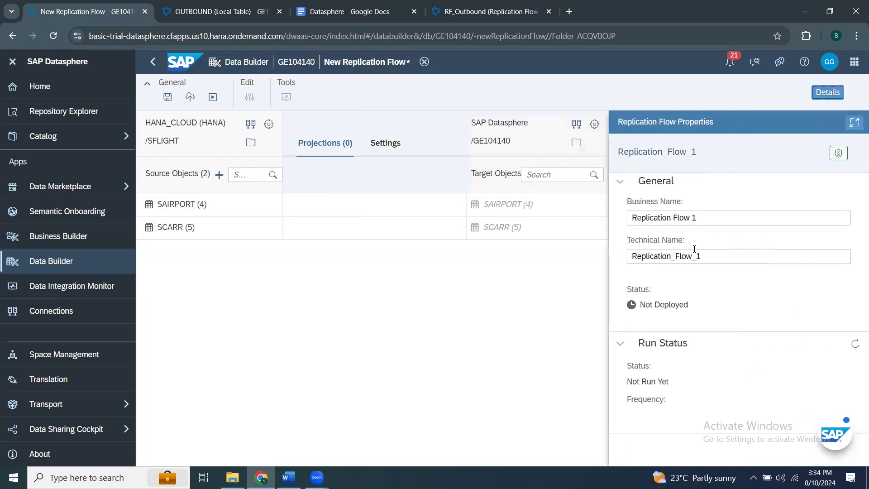
left_click(670, 218)
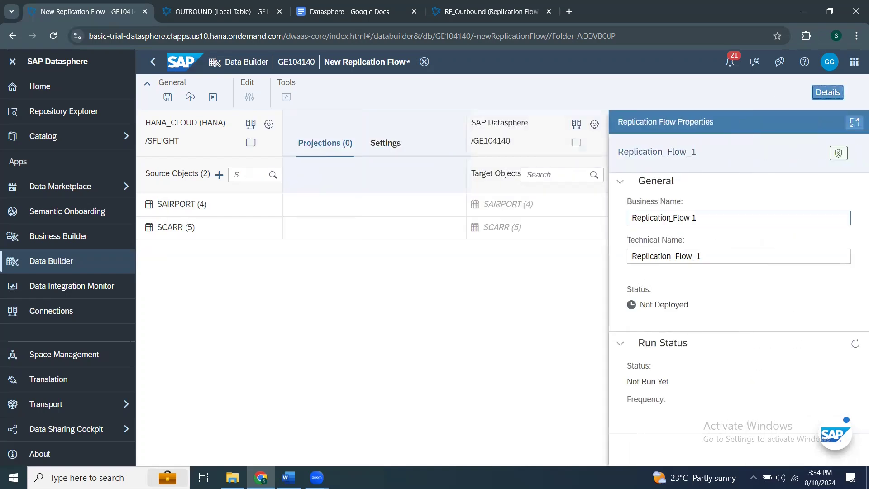
mouse_move(587, 207)
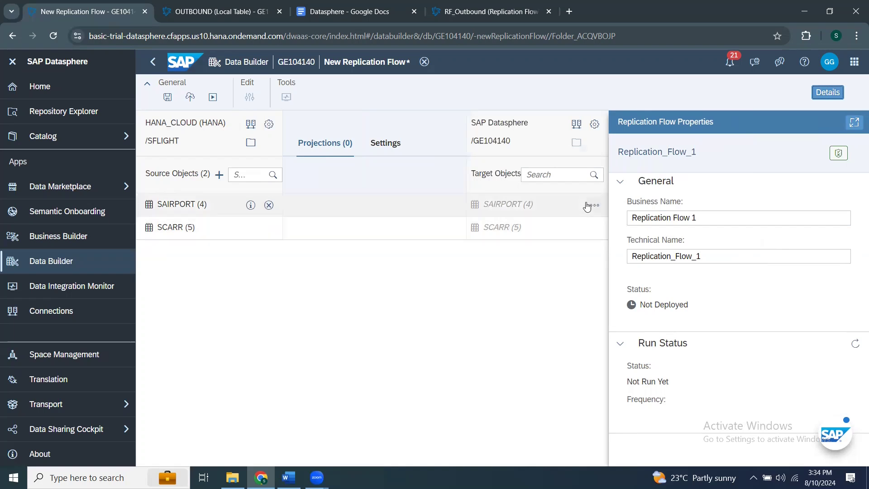
- Examine the SCARR object's properties, including its projection filter and mapping dialog and the available load types
left_click(430, 227)
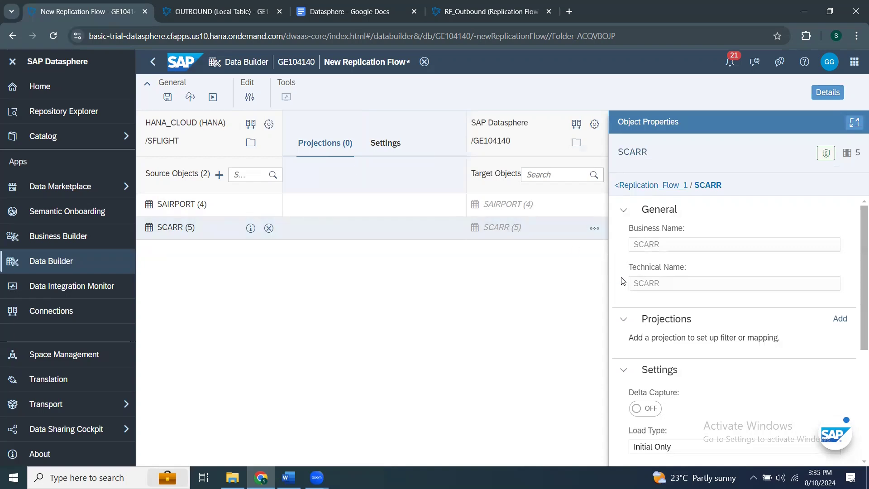
scroll(664, 313, "down", 3)
scroll(666, 327, "up", 3)
left_click(842, 319)
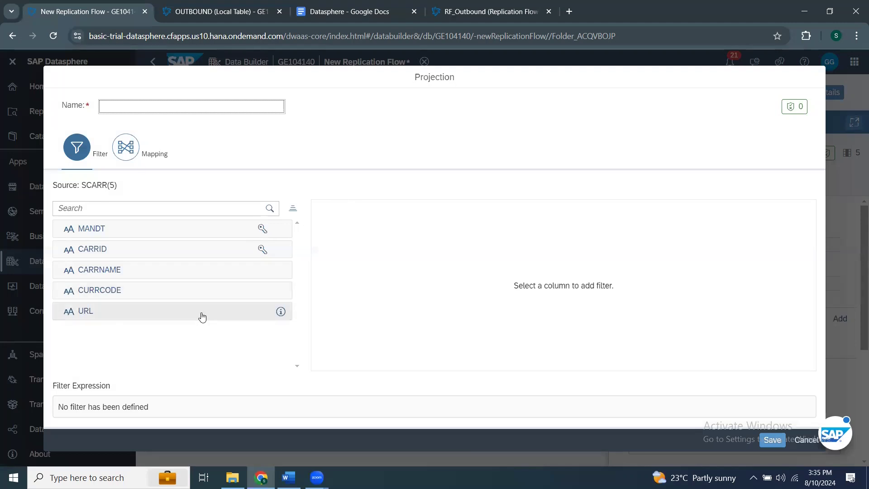
left_click(807, 448)
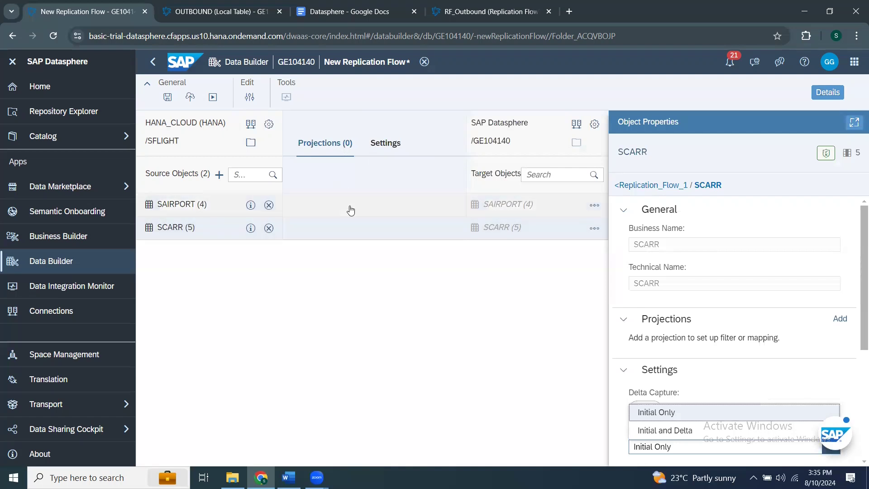
left_click(476, 337)
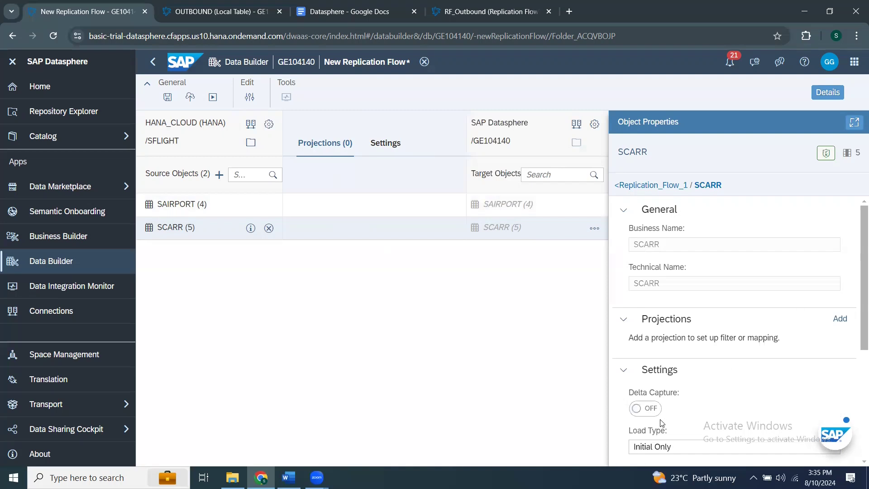
scroll(662, 422, "down", 3)
left_click(830, 334)
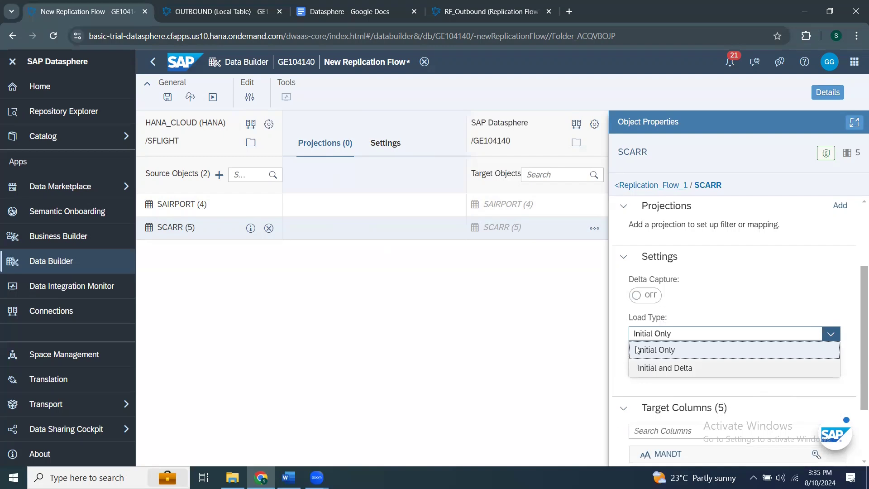
left_click(525, 308)
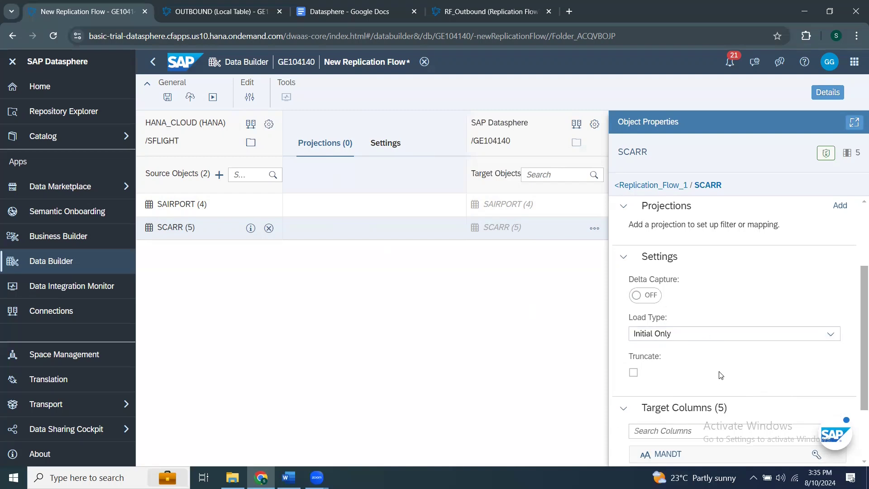
- Enable the Truncate option in the settings of the SCARR object
scroll(720, 374, "down", 2)
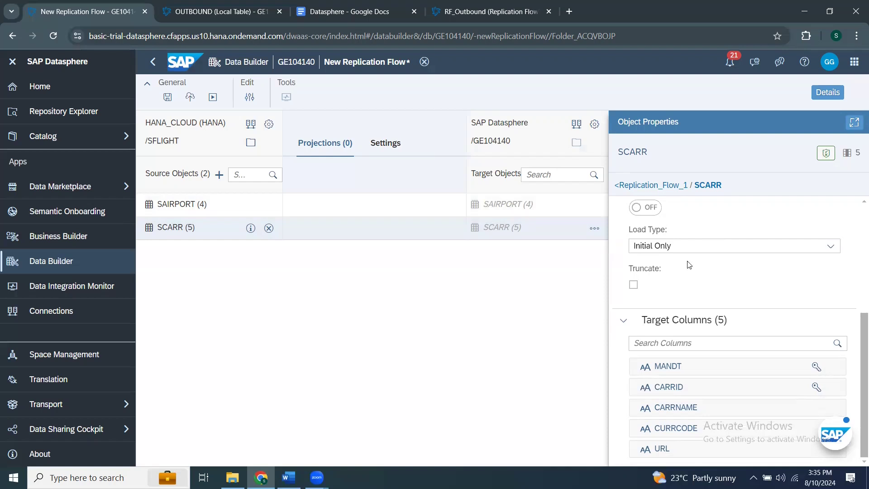
left_click(633, 283)
scroll(800, 237, "up", 5)
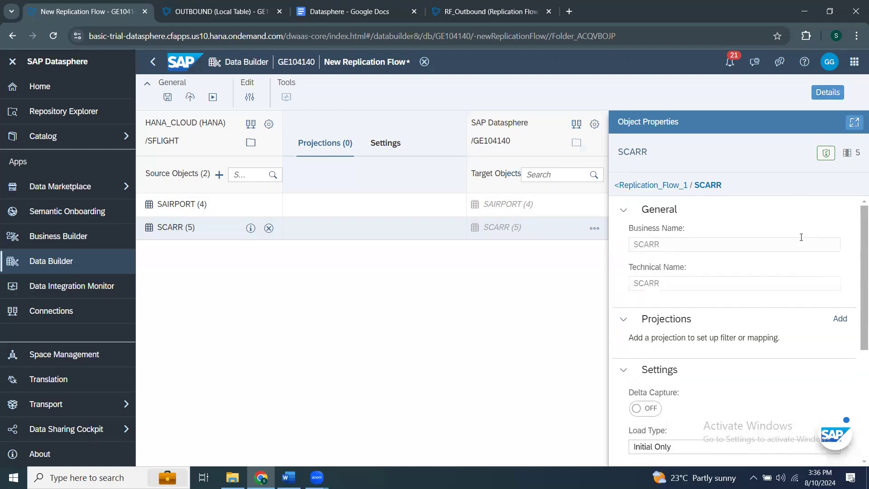
- Save the replication flow in the ReplicationFlows folder with RF_Inbound1 as its business and technical name
left_click(833, 91)
left_click(165, 96)
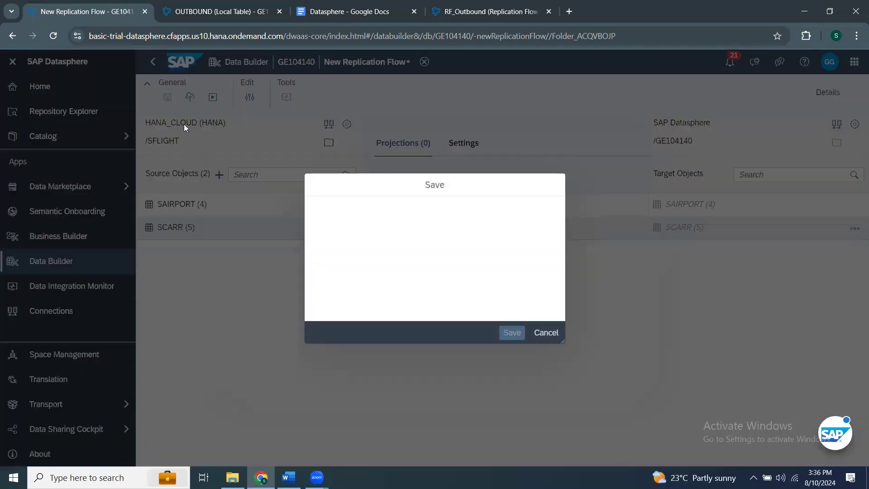
type("R")
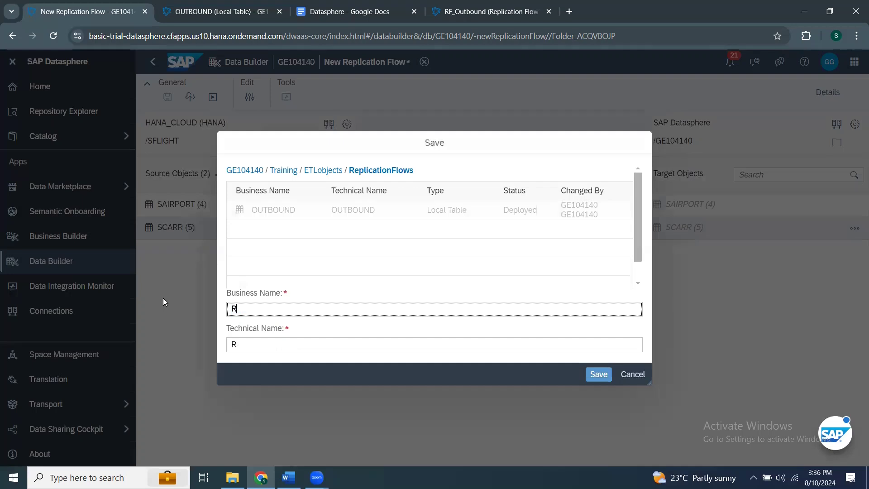
type("F_Inbound1")
key("Tab")
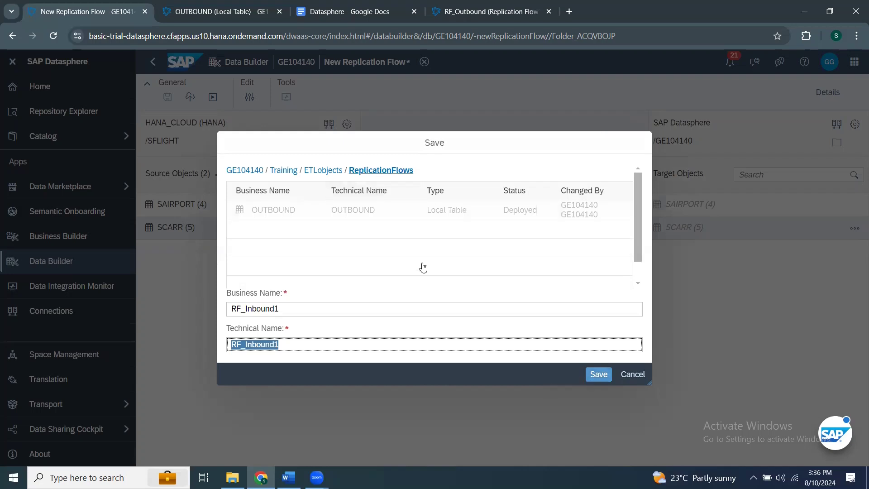
left_click(601, 374)
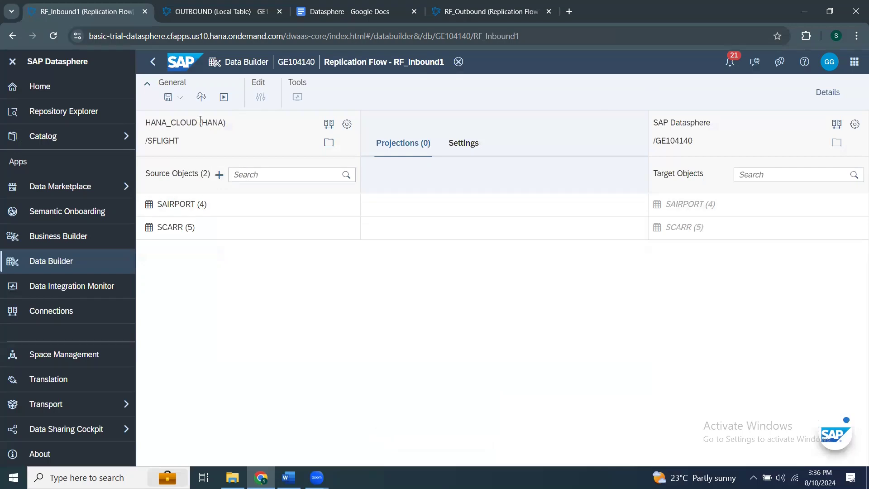
- Deploy the RF_Inbound1 replication flow and run it once the deployment is complete
left_click(200, 97)
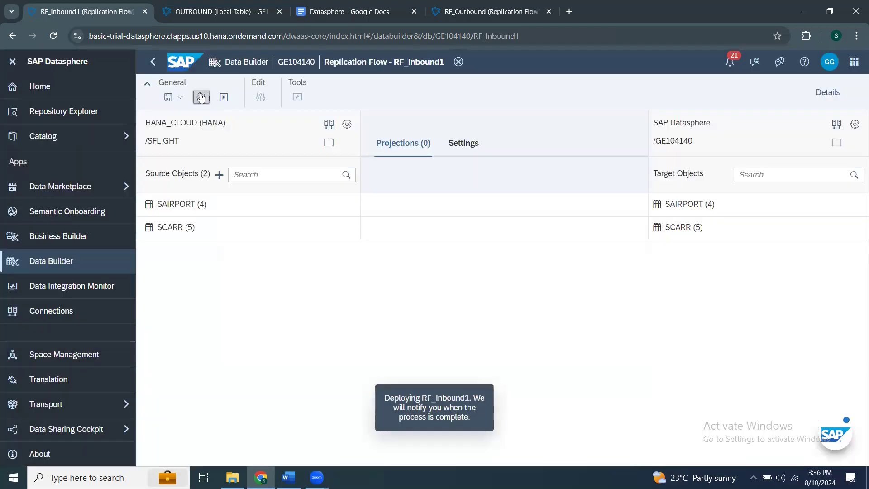
left_click(224, 97)
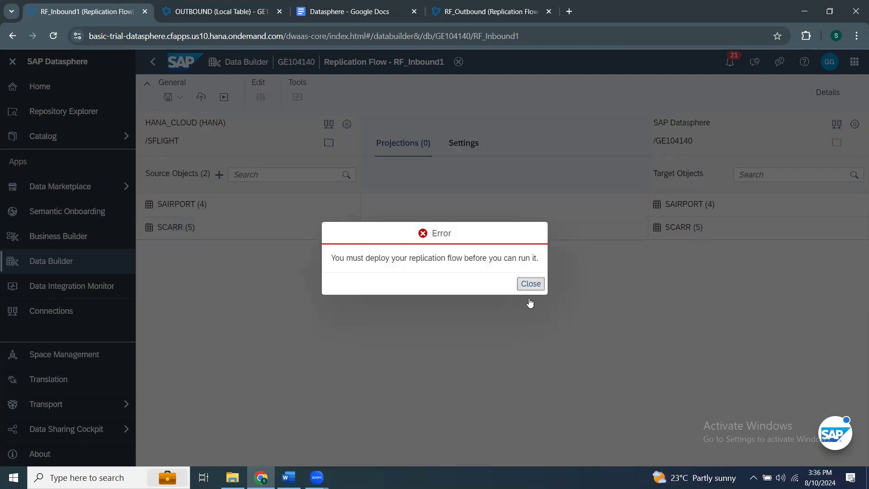
left_click(530, 284)
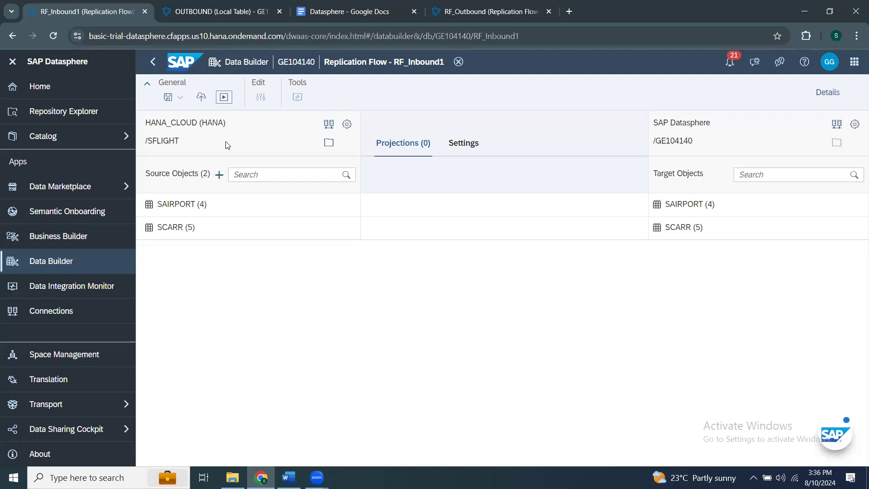
left_click(226, 103)
left_click(223, 97)
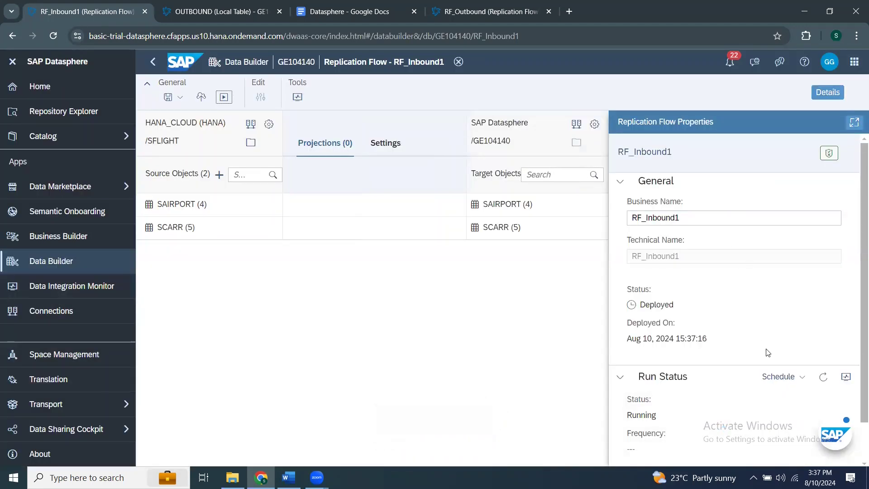
- Create a simple schedule for RF_Inbound1 that repeats daily, every 1 day at 20:37 UTC, starting Aug 10, 2024 with no end date
scroll(774, 347, "down", 1)
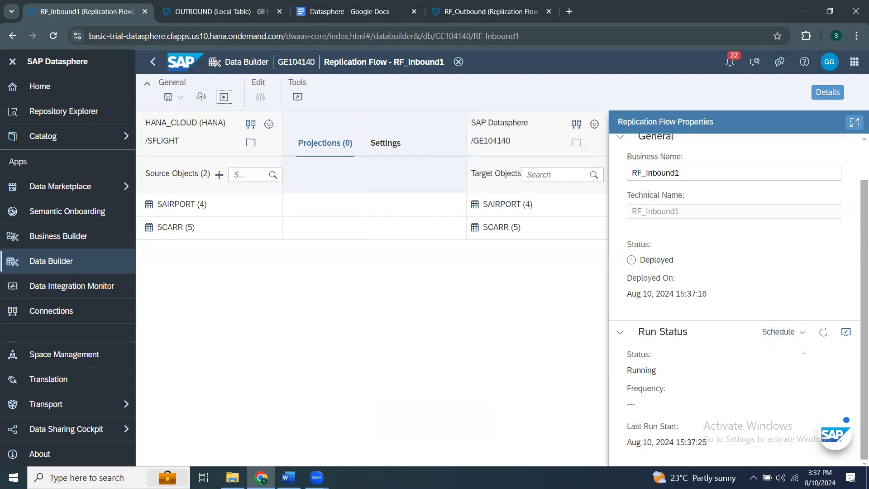
left_click(803, 334)
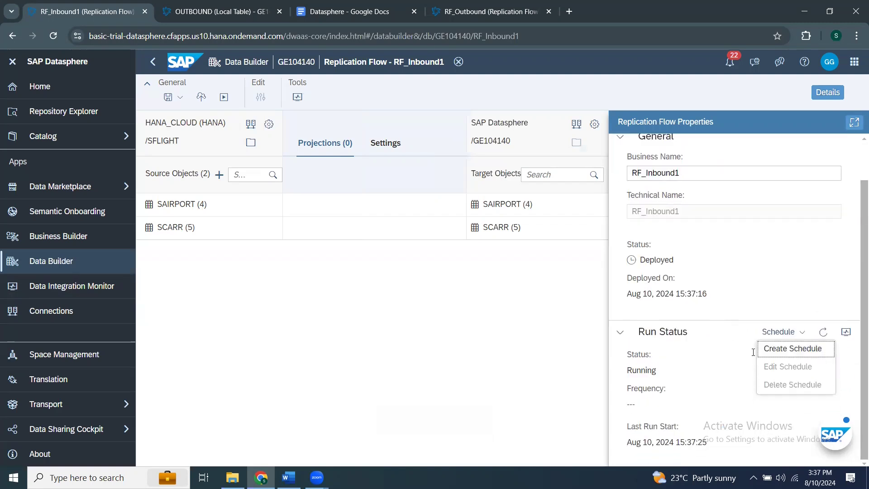
left_click(766, 348)
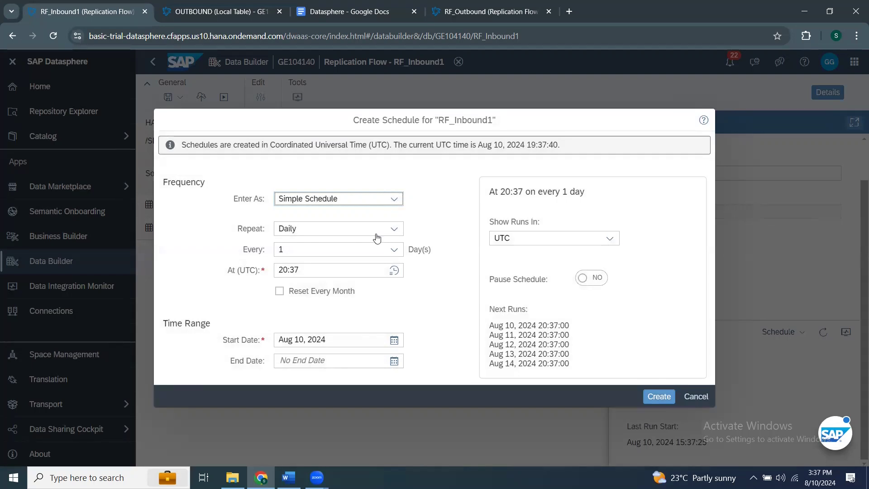
left_click(394, 229)
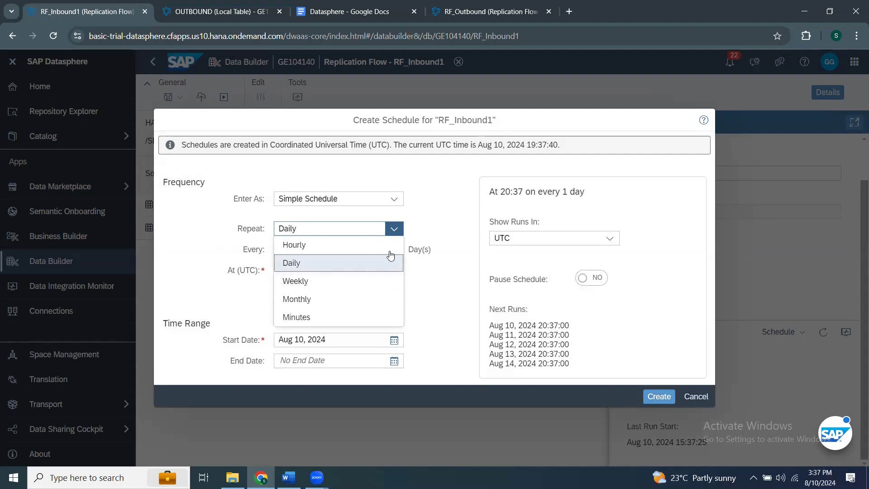
left_click(440, 196)
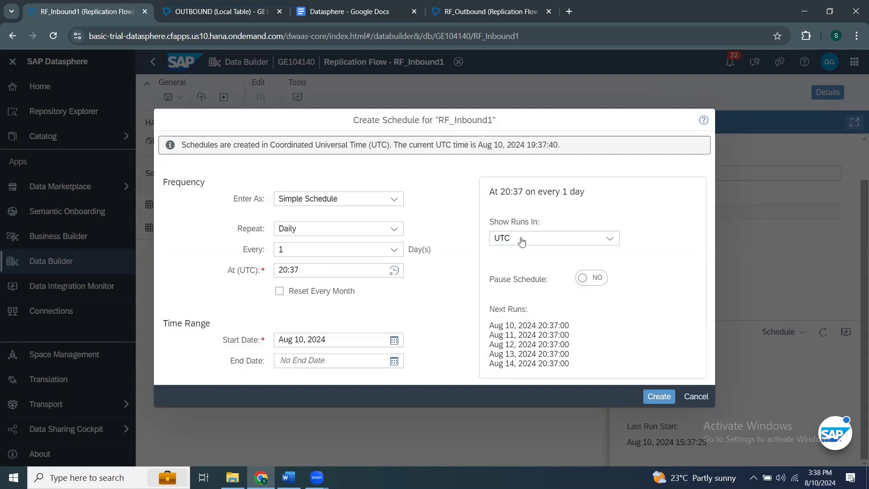
left_click(659, 397)
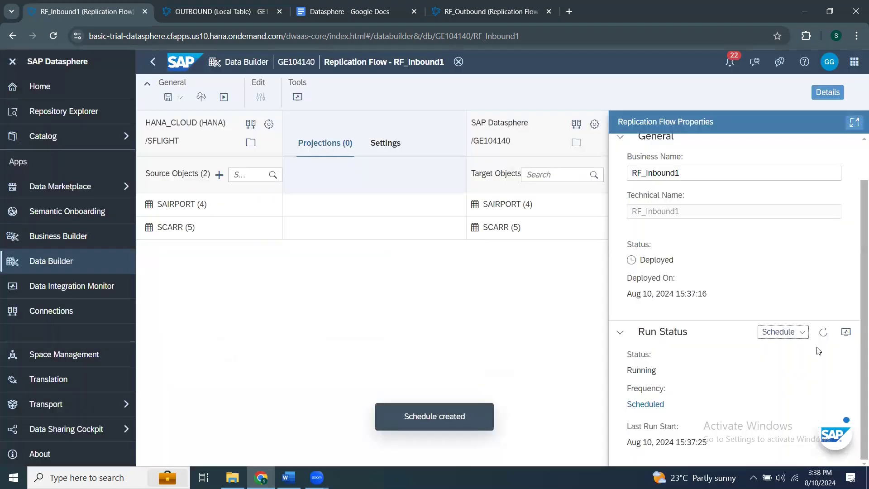
- Check the RF_Inbound1 run details and the local tables' record counts in the Data Integration Monitor
left_click(846, 331)
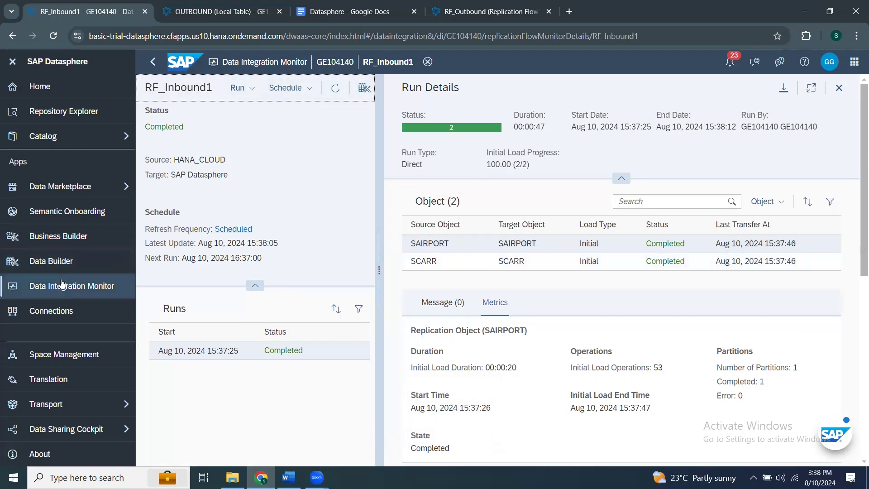
left_click(198, 18)
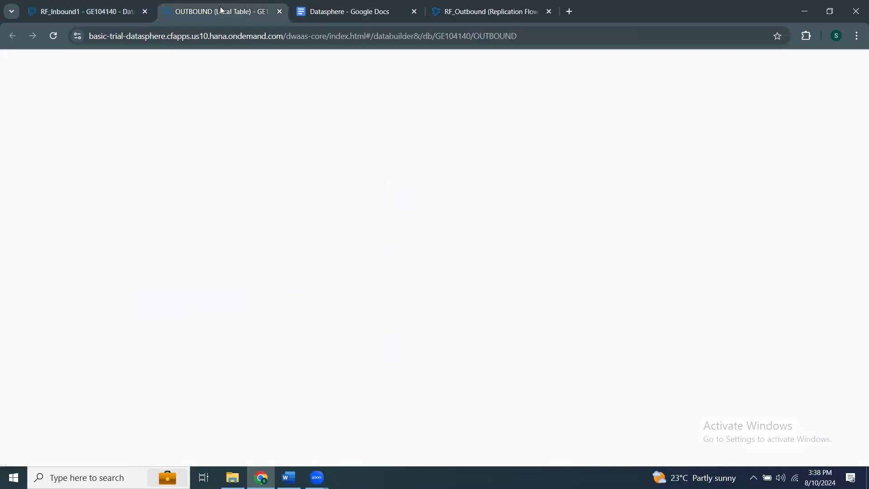
left_click(13, 62)
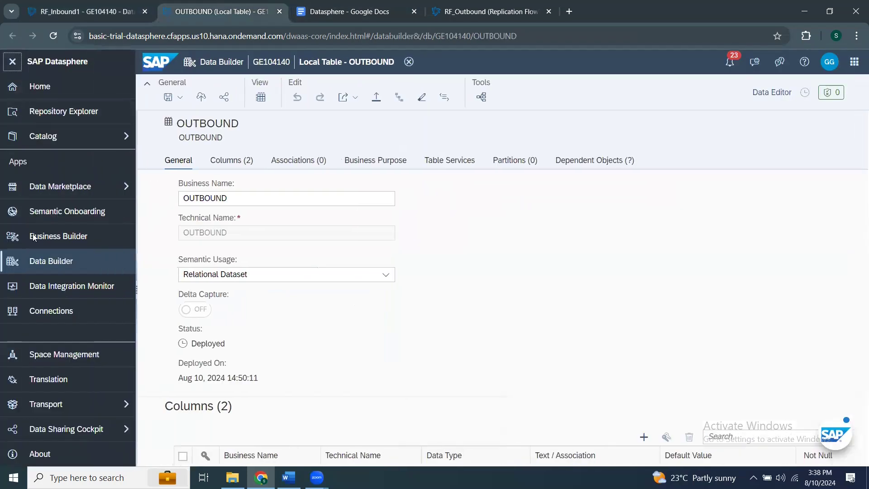
left_click(50, 286)
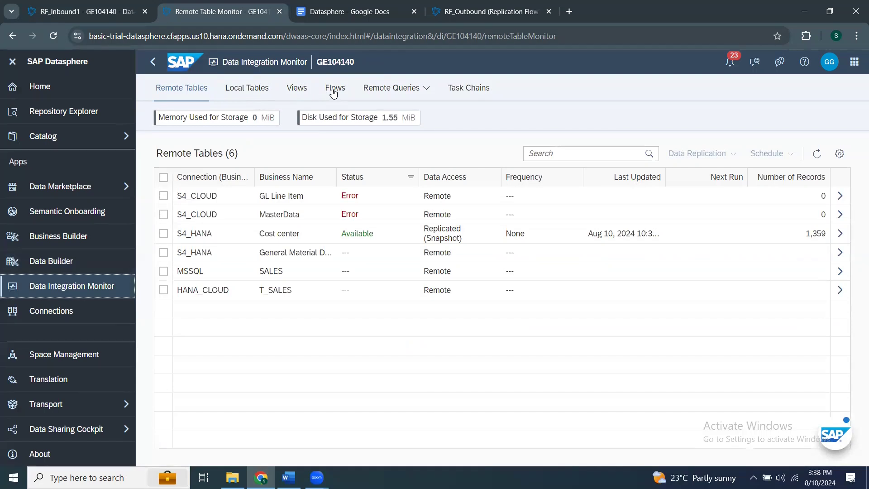
left_click(256, 88)
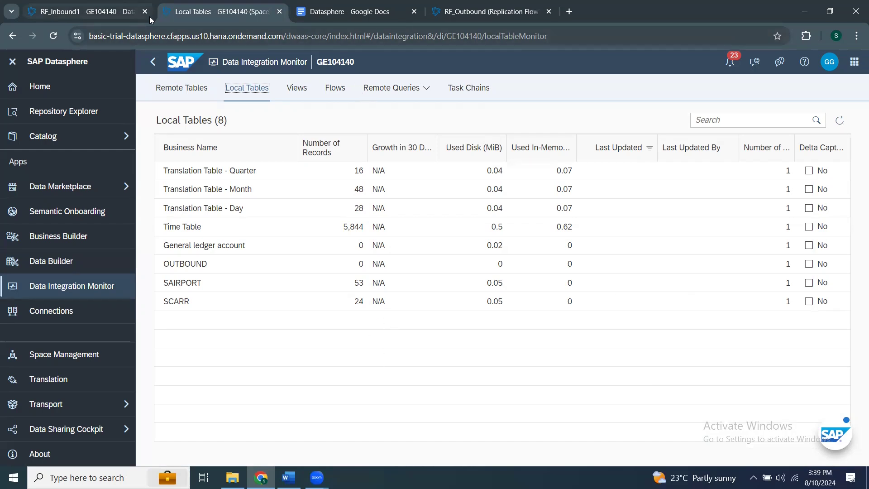
left_click(334, 88)
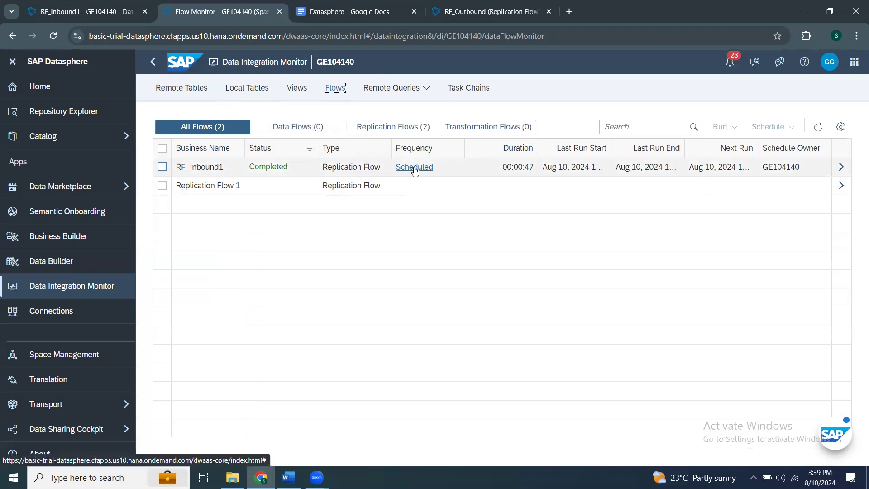
left_click(842, 167)
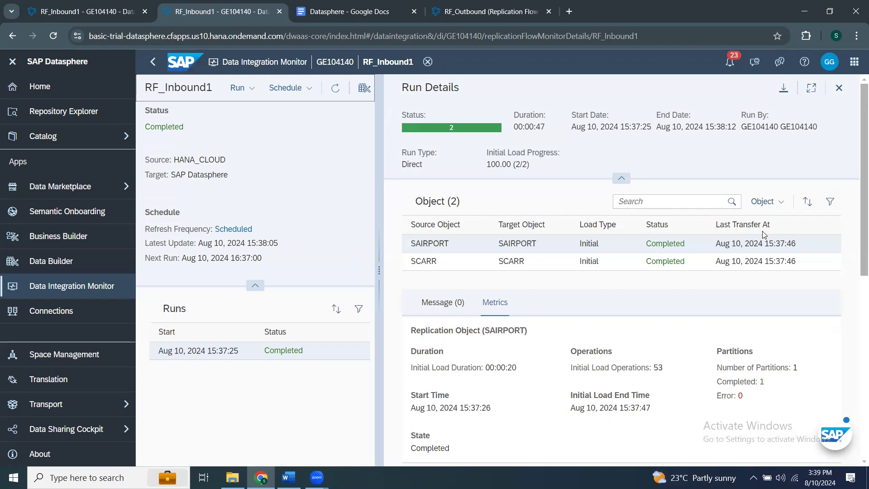
- Try changing the RF_Inbound1 schedule to repeat every 10 minutes, and leave the schedule editor without saving
left_click(311, 88)
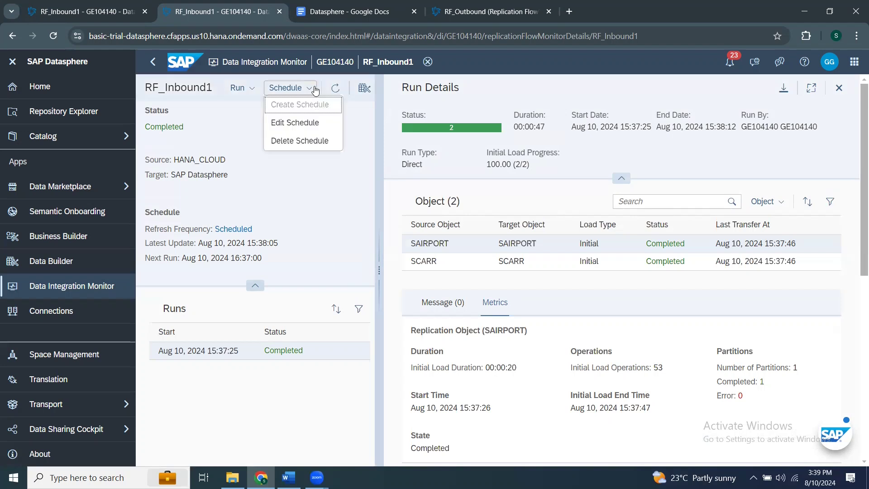
left_click(292, 122)
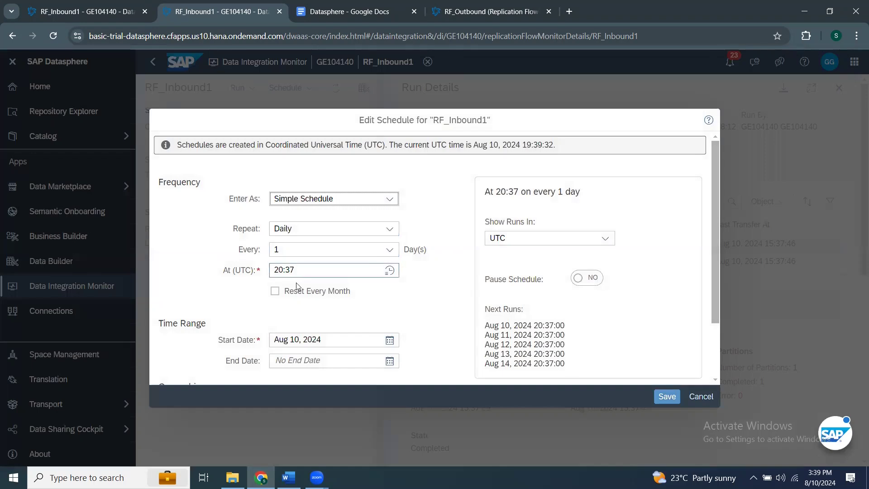
scroll(335, 275, "down", 2)
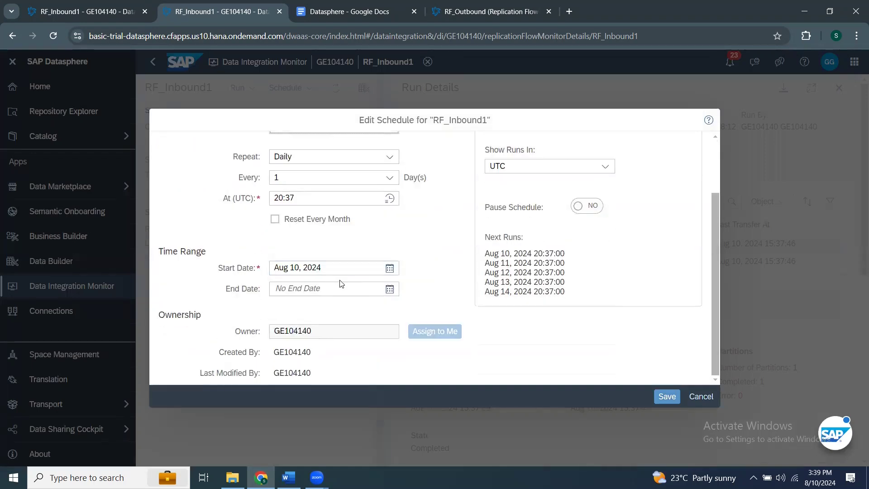
scroll(342, 285, "up", 2)
left_click(389, 229)
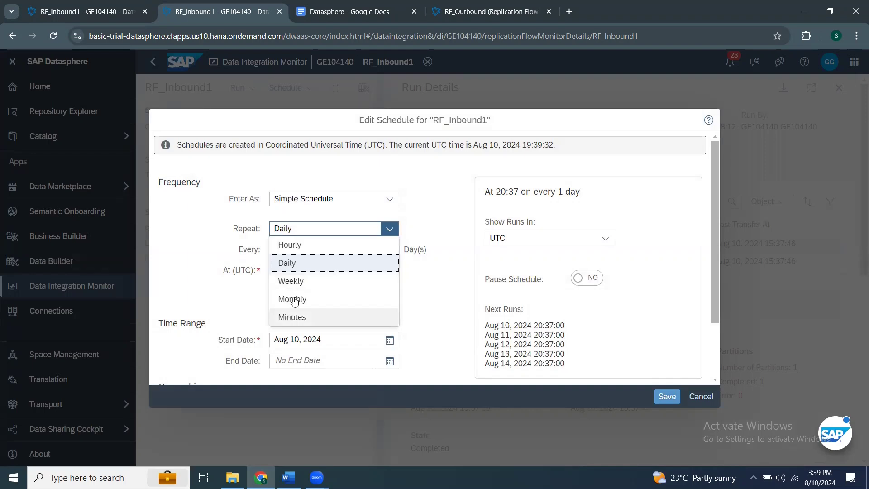
left_click(290, 317)
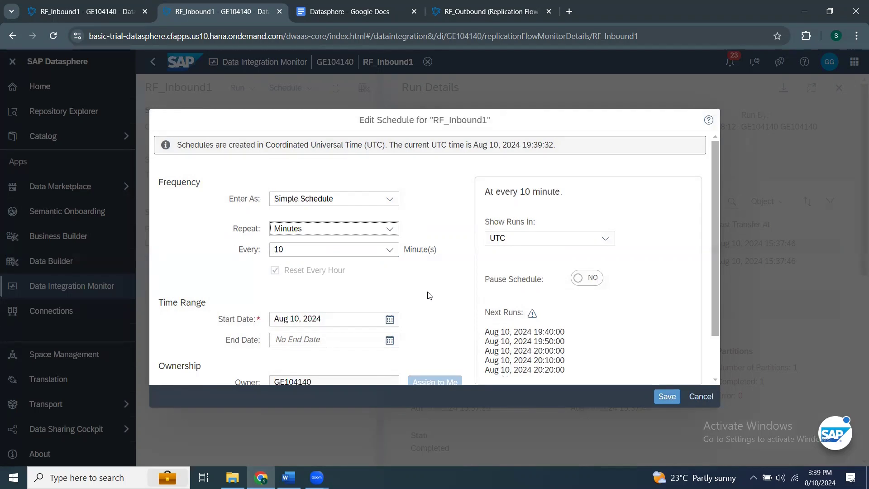
scroll(429, 295, "down", 2)
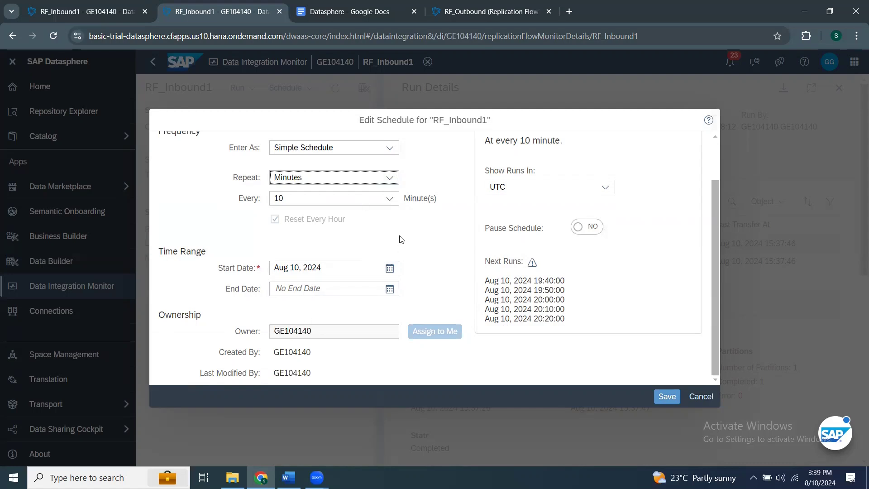
left_click(696, 400)
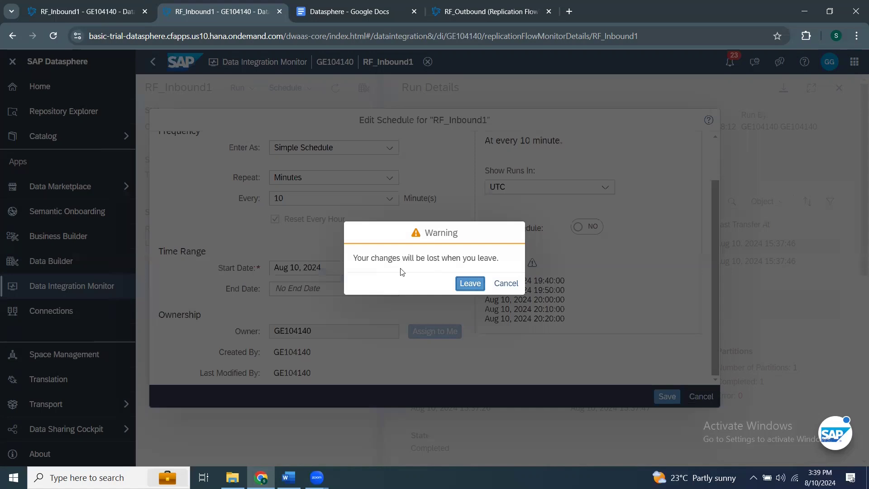
left_click(469, 283)
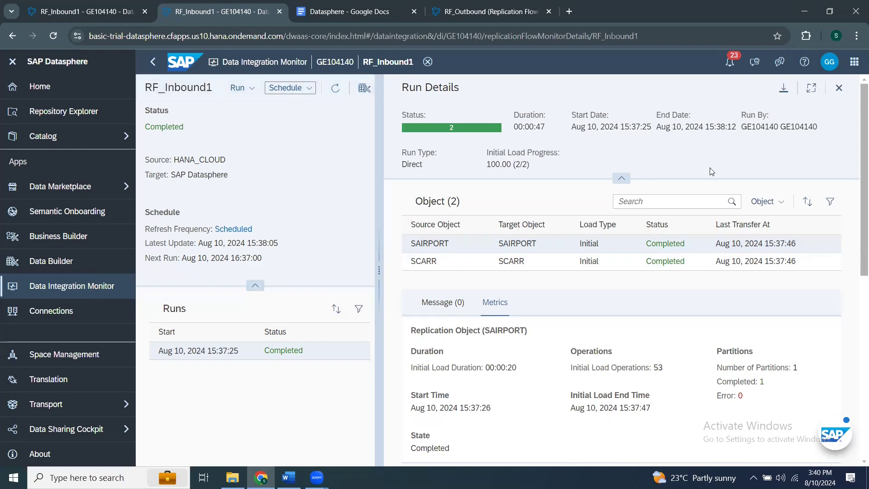
- Leave the flow monitoring pages and return to the ReplicationFlows folder in the Data Builder to view its objects
left_click(837, 87)
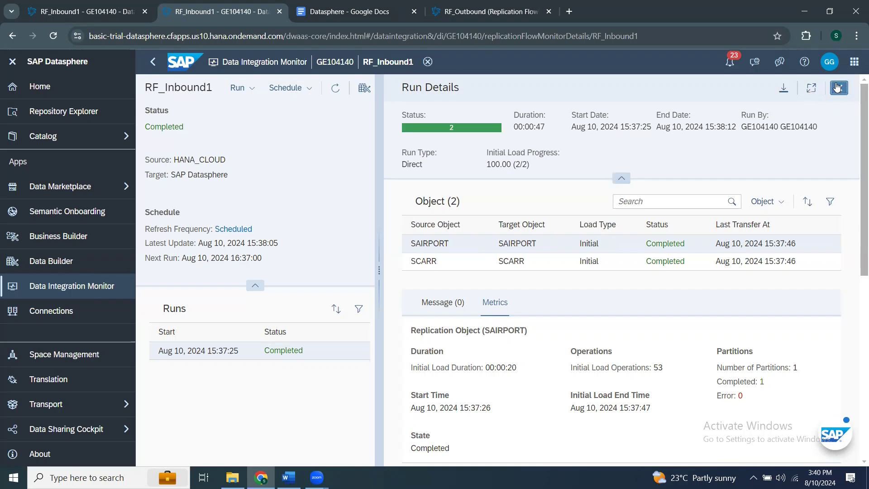
left_click(153, 62)
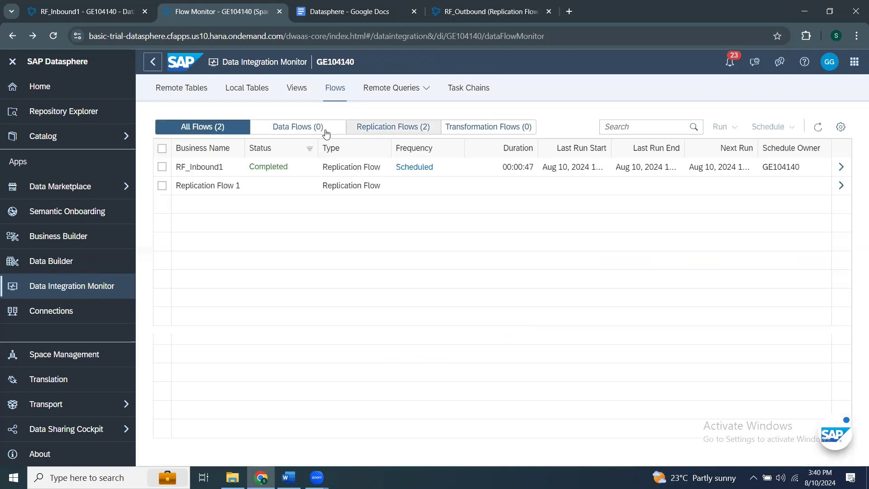
left_click(73, 14)
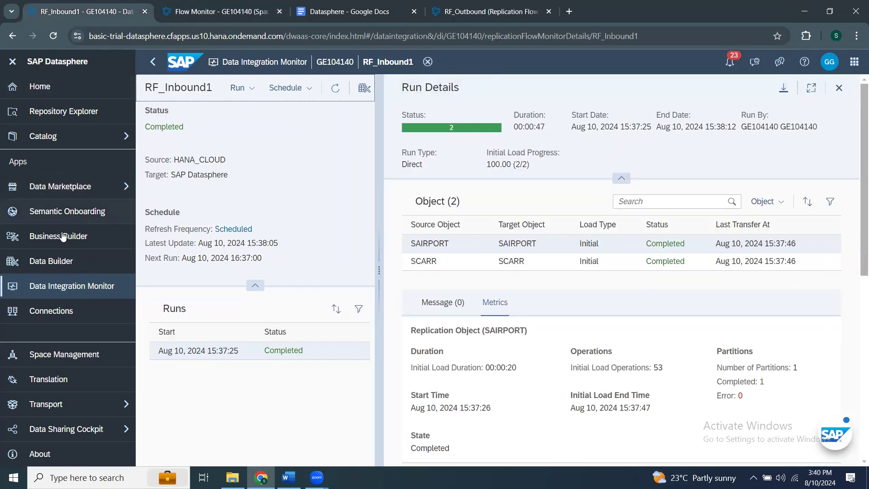
left_click(13, 34)
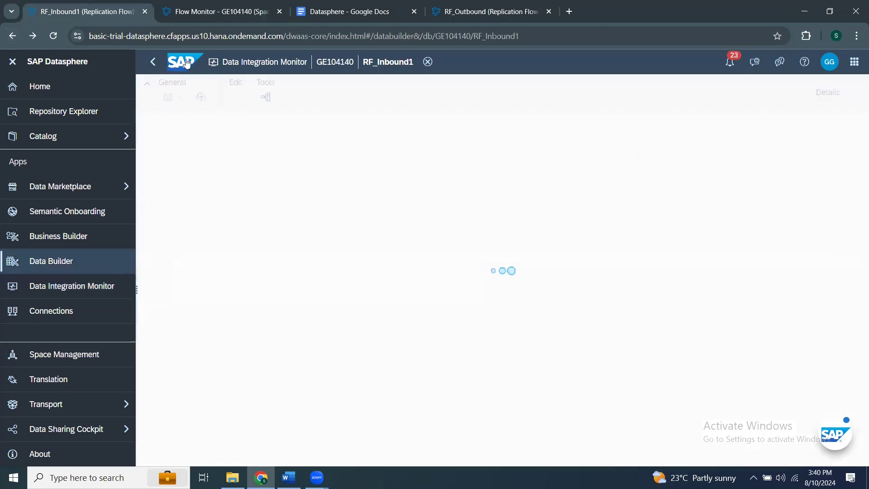
left_click(152, 63)
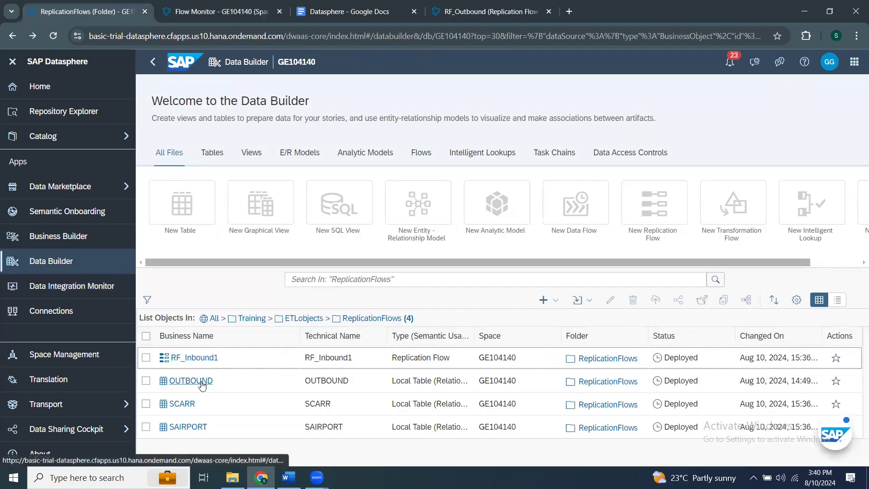
triple_click(225, 385)
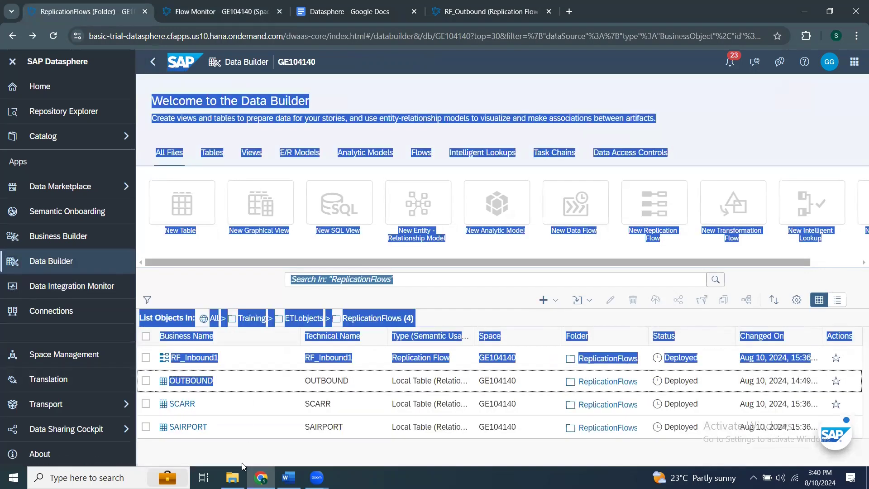
- Create a new replication flow in the ReplicationFlows folder with SAP Datasphere as its source connection
left_click(216, 403)
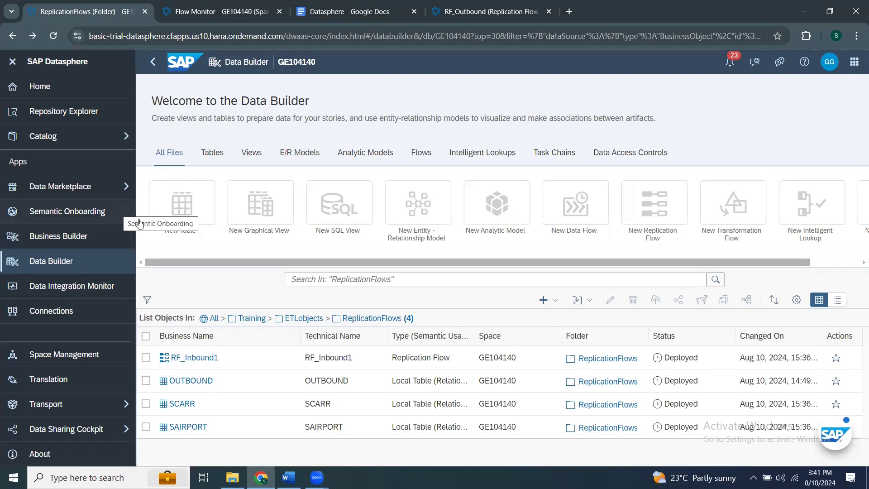
left_click(543, 300)
left_click(578, 367)
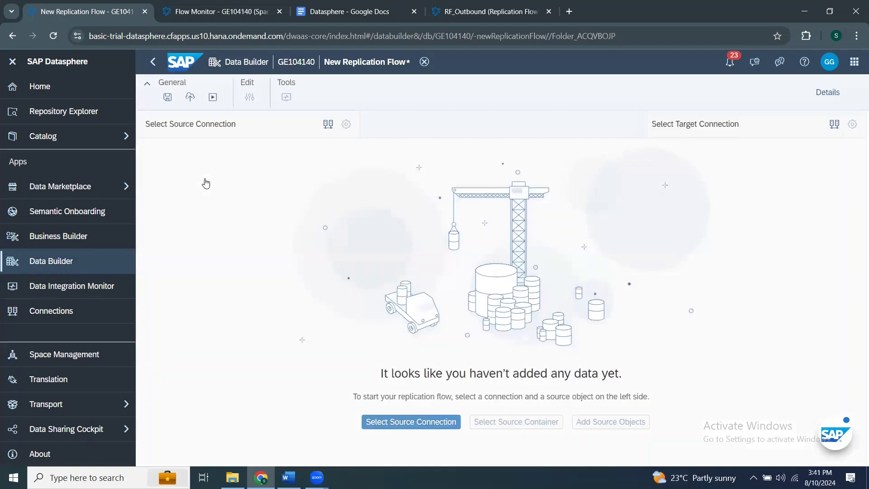
left_click(414, 422)
left_click(72, 136)
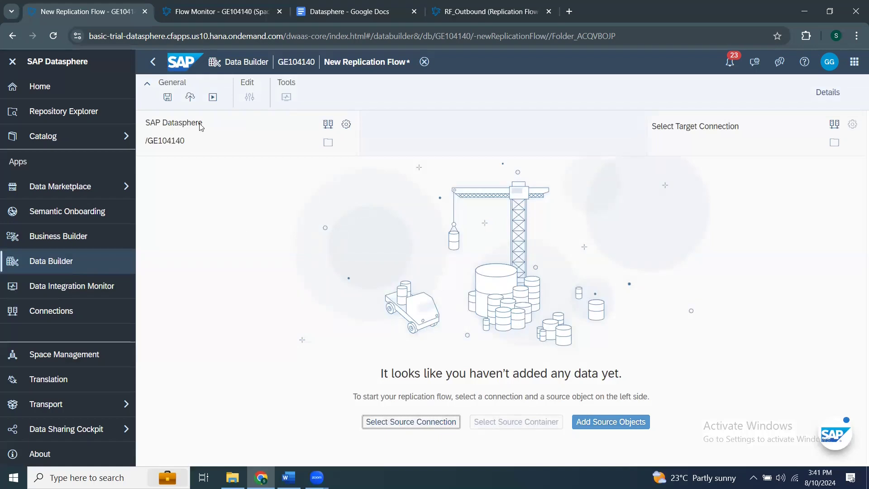
- Add the local table OUTBOUND as the replication flow's source object
left_click(588, 422)
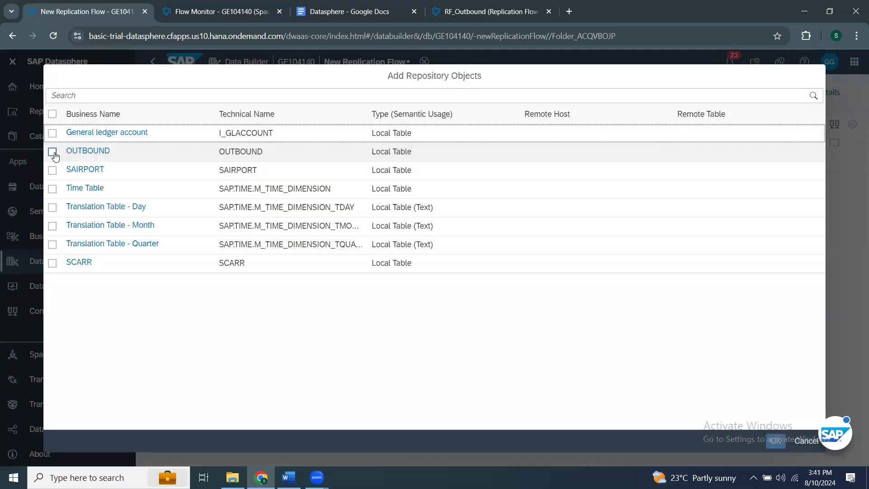
left_click(53, 153)
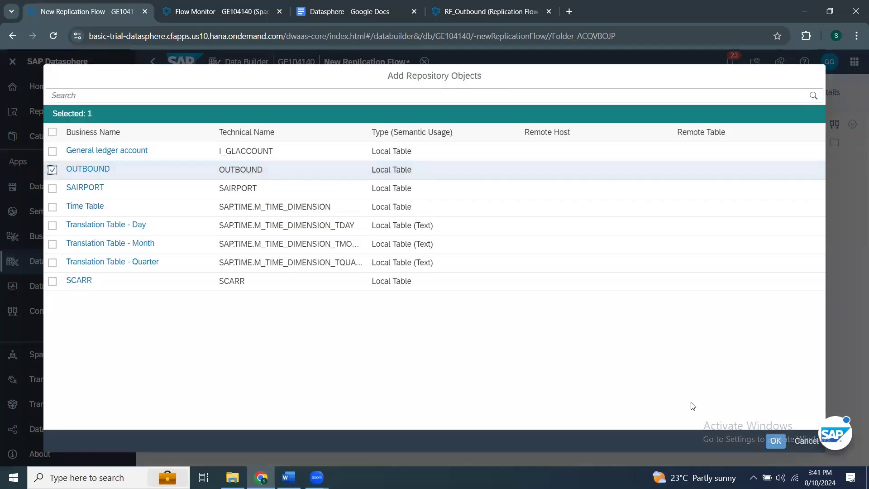
left_click(774, 440)
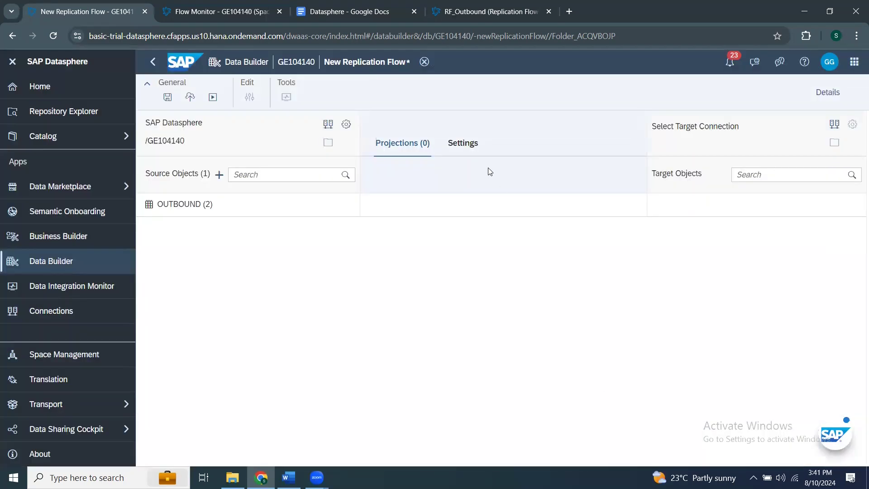
- Set the replication flow's target connection to HANA_CLOUD and its target container to HC_DEMO
left_click(835, 125)
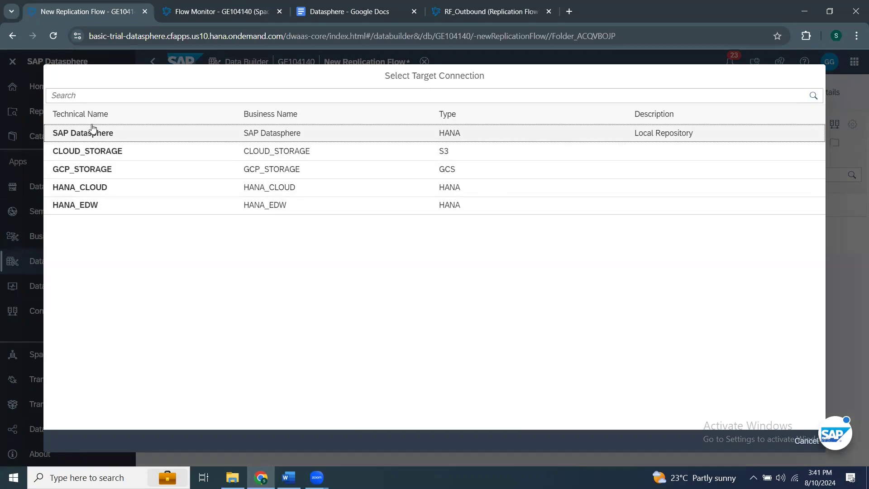
left_click(82, 189)
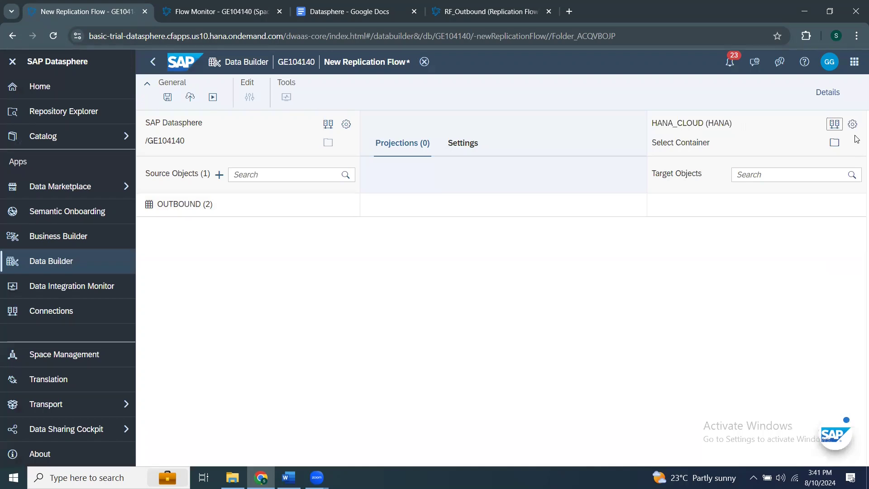
left_click(834, 142)
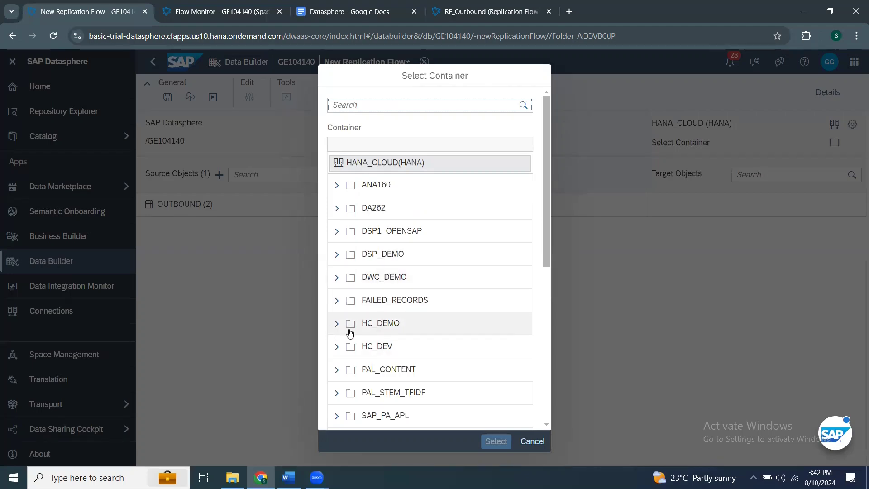
left_click(376, 332)
left_click(496, 441)
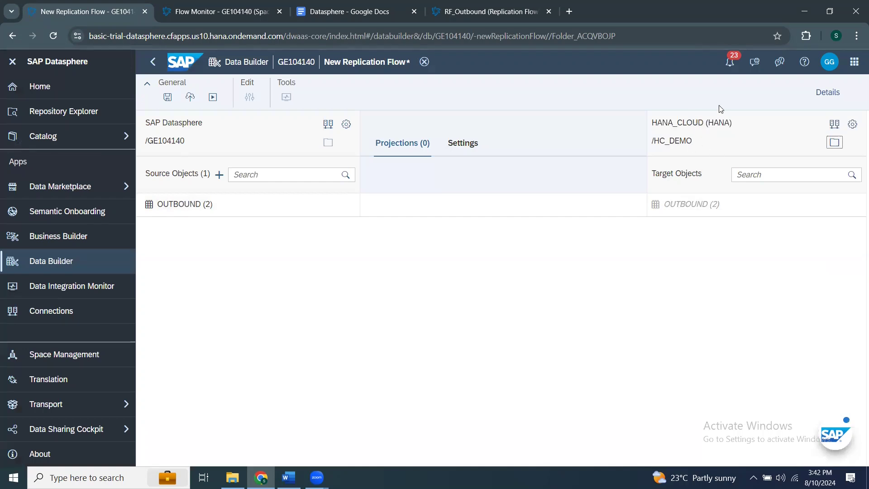
- Save the replication flow in the ReplicationFlows folder with RF_Outbound1 as business and technical name
left_click(168, 97)
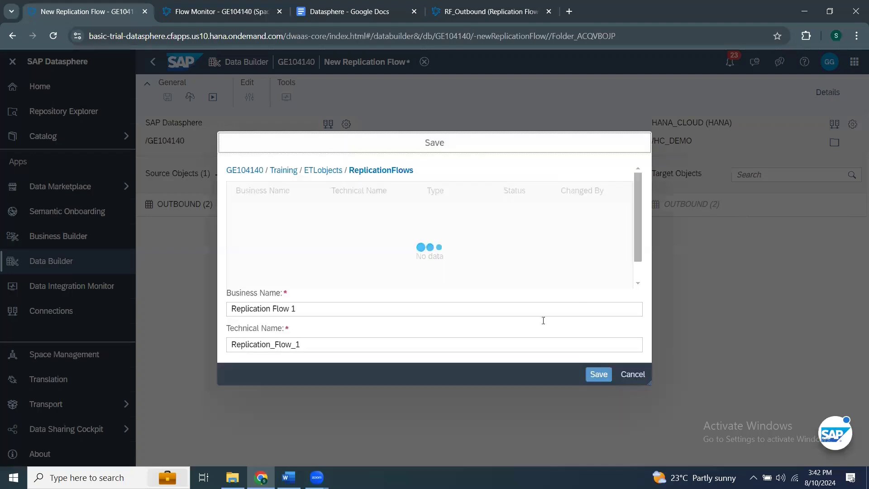
type("R")
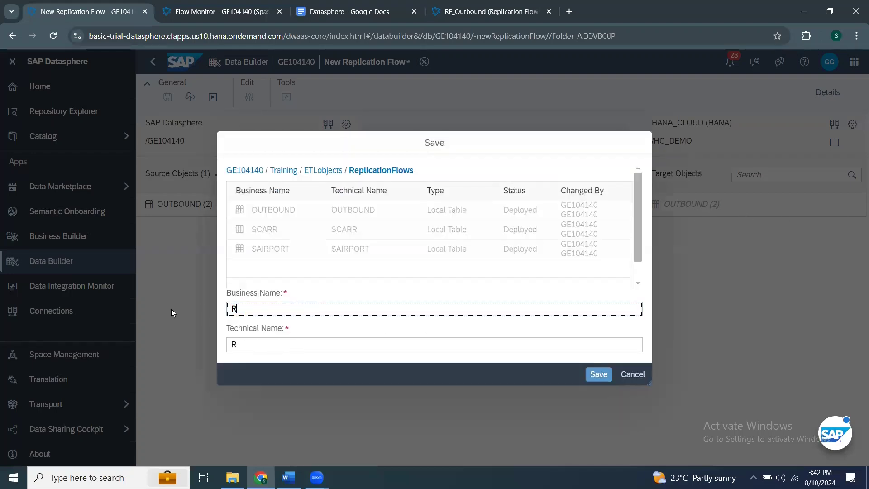
type("F_Outbound1")
key("Tab")
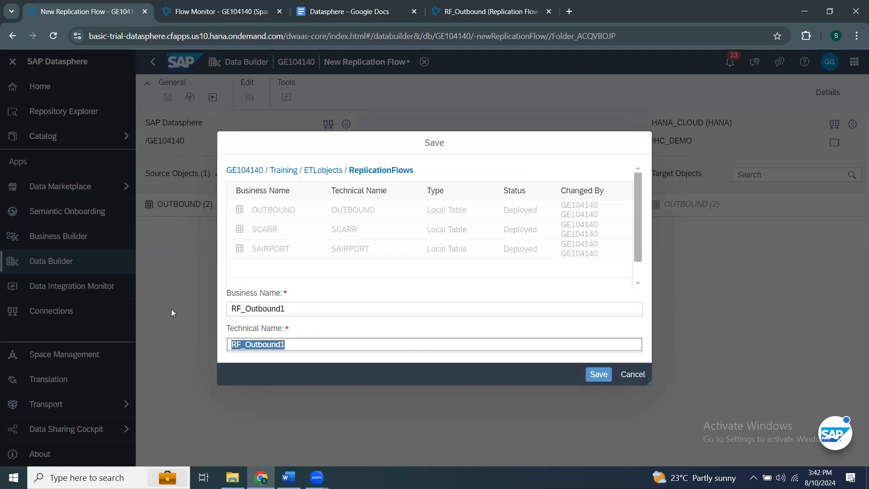
left_click(596, 375)
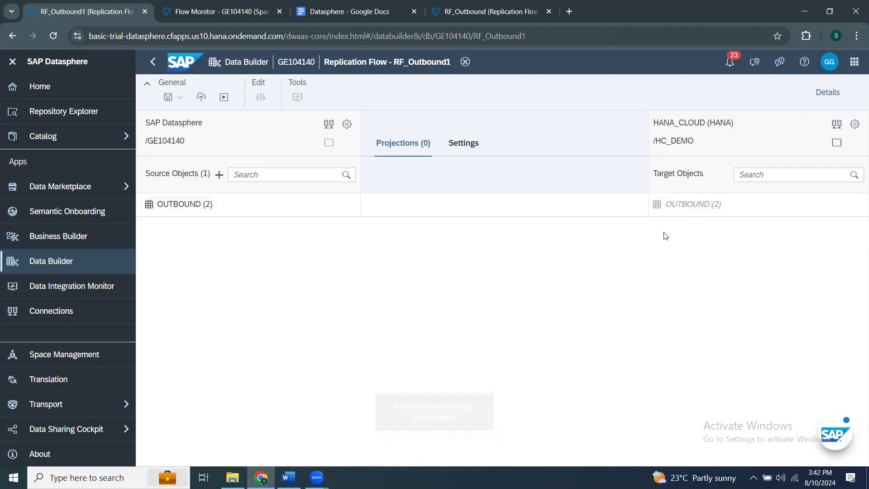
- Deploy RF_Outbound1, run it, and check its run status in the flow properties
left_click(201, 97)
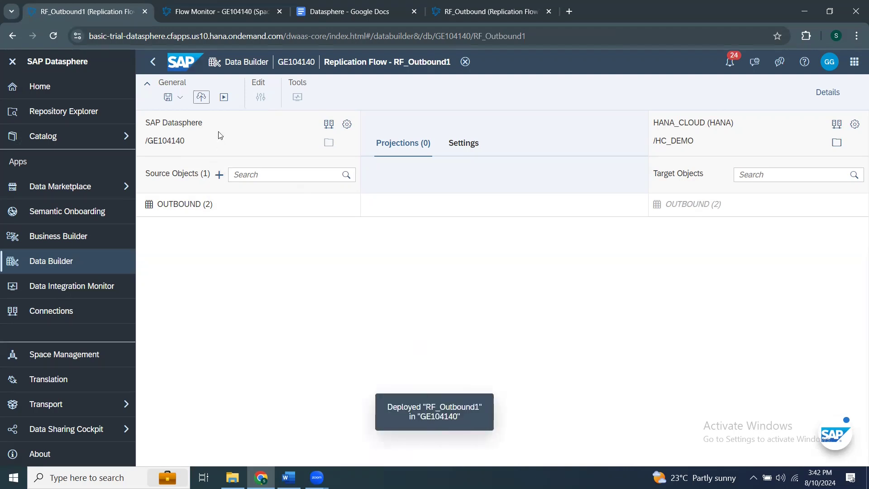
left_click(224, 98)
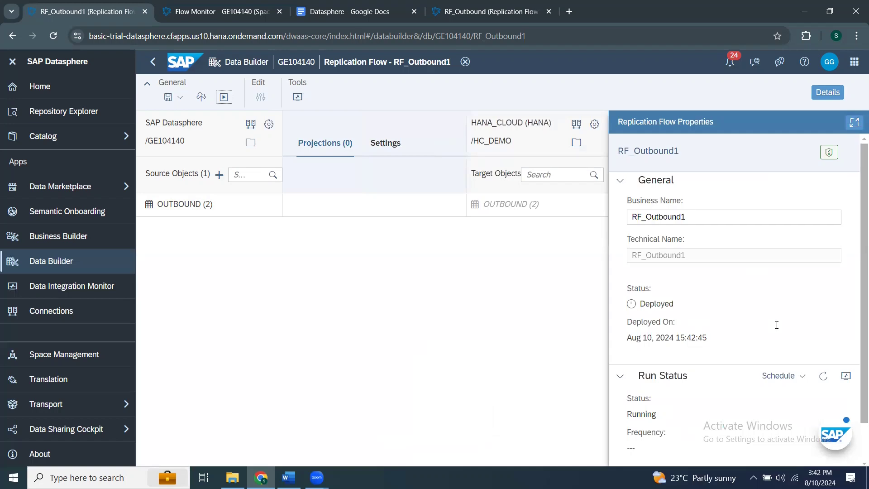
scroll(776, 325, "down", 1)
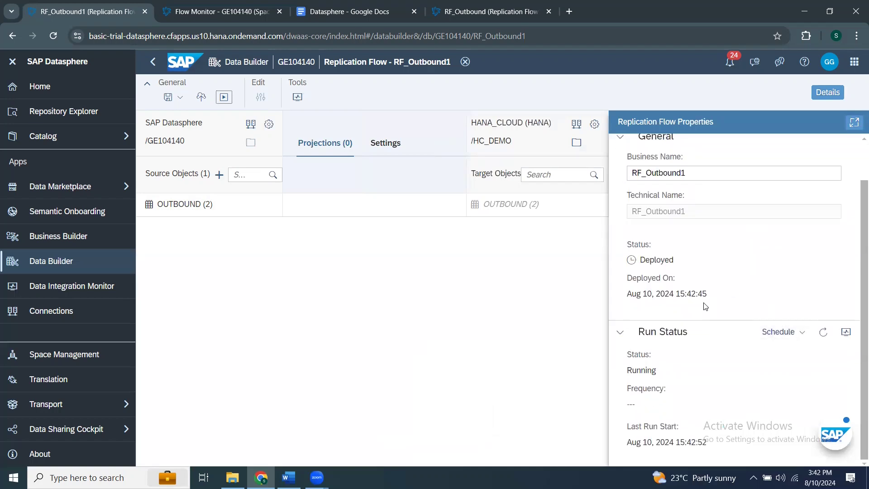
- Review the OUTBOUND object's load type, truncate setting and target columns, and close the details
left_click(566, 206)
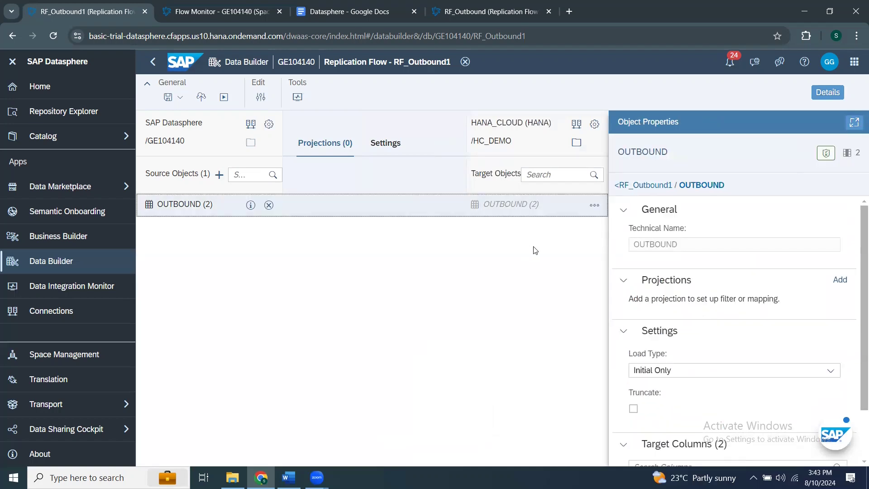
scroll(637, 358, "down", 1)
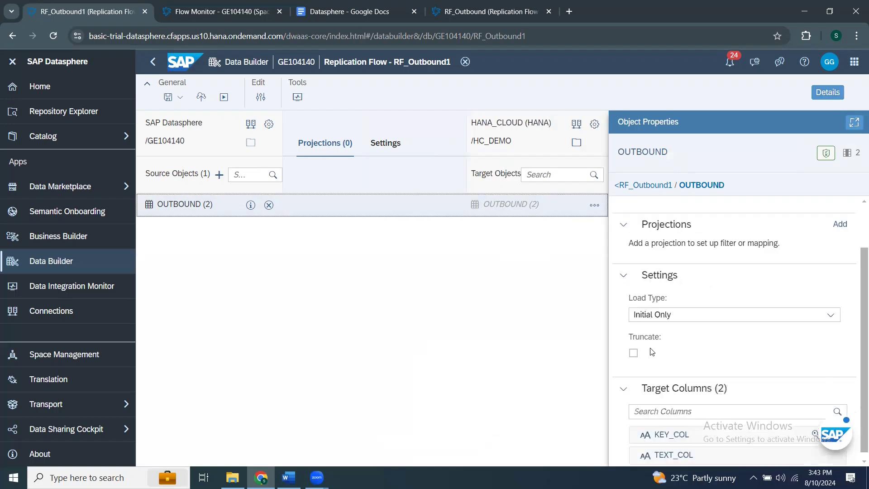
scroll(724, 353, "up", 1)
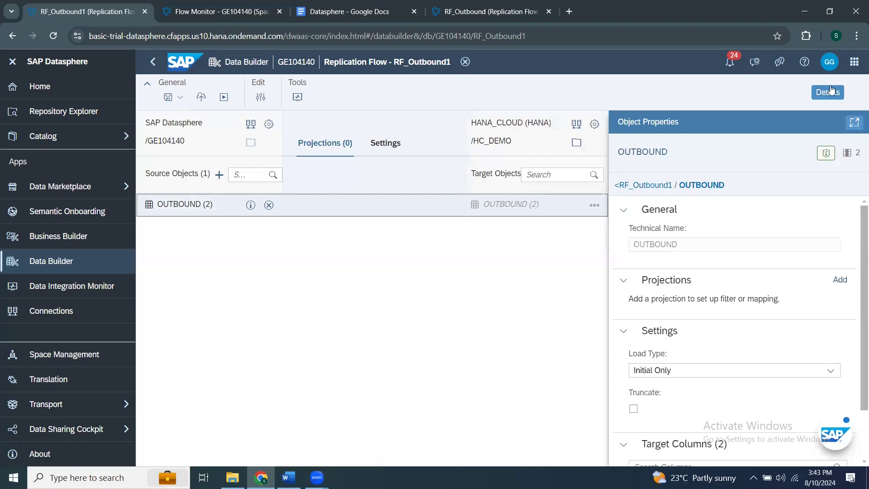
left_click(852, 114)
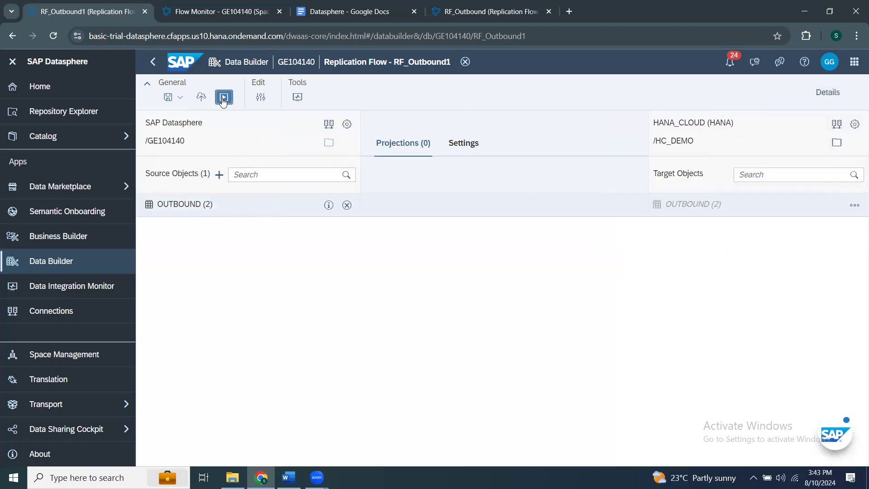
- Run RF_Outbound1 again and read the details of the run's first message in the Data Integration Monitor
left_click(223, 98)
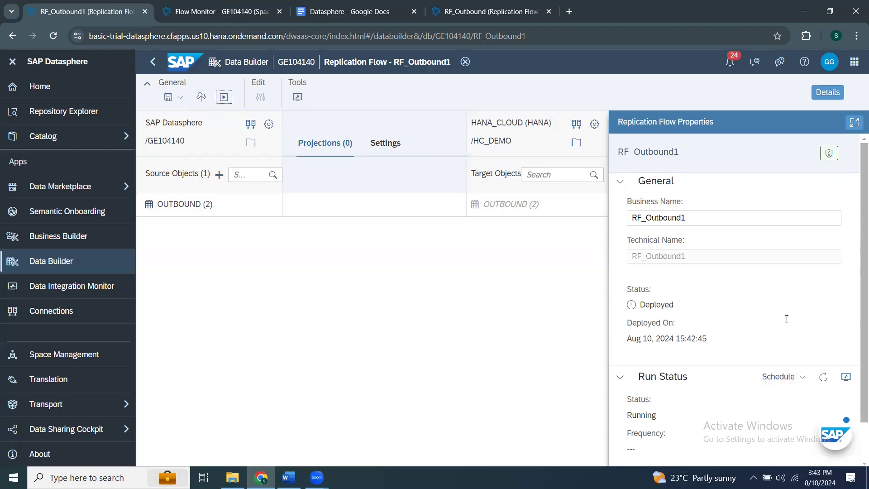
left_click(295, 97)
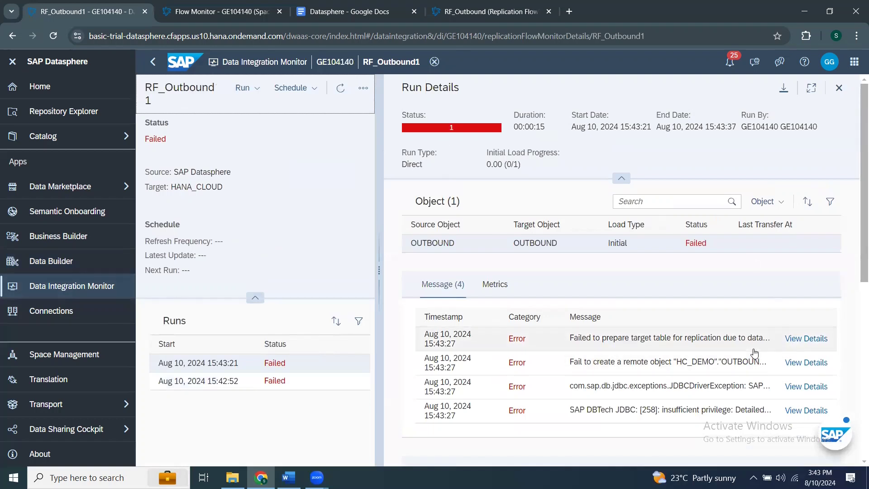
left_click(803, 344)
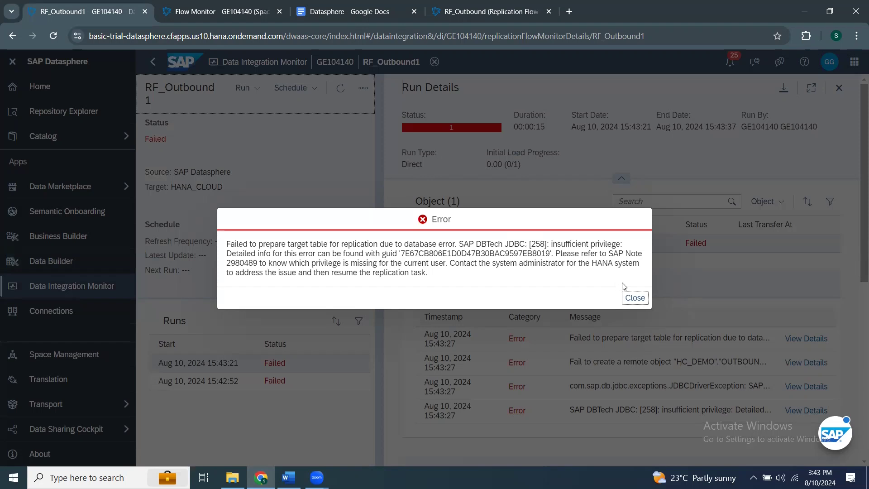
left_click(635, 297)
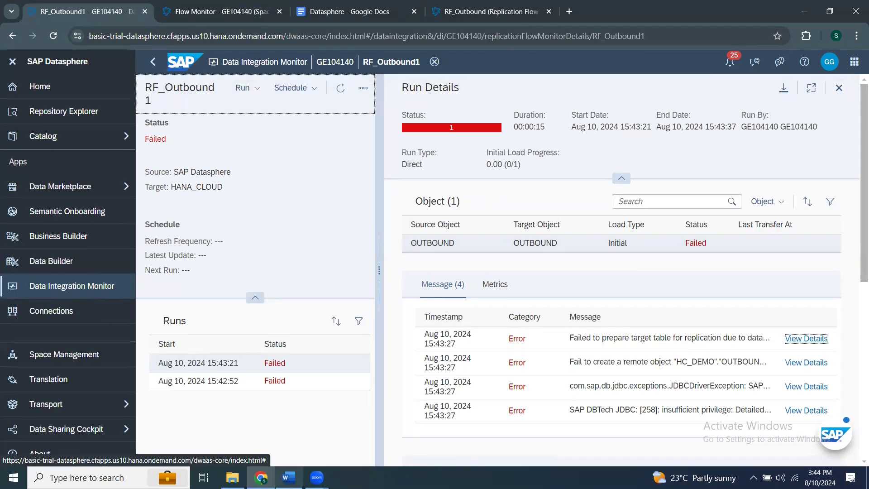
- Switch to the Datasphereobjects document in Word to view the replication flow types, and return to SAP Datasphere
left_click(289, 477)
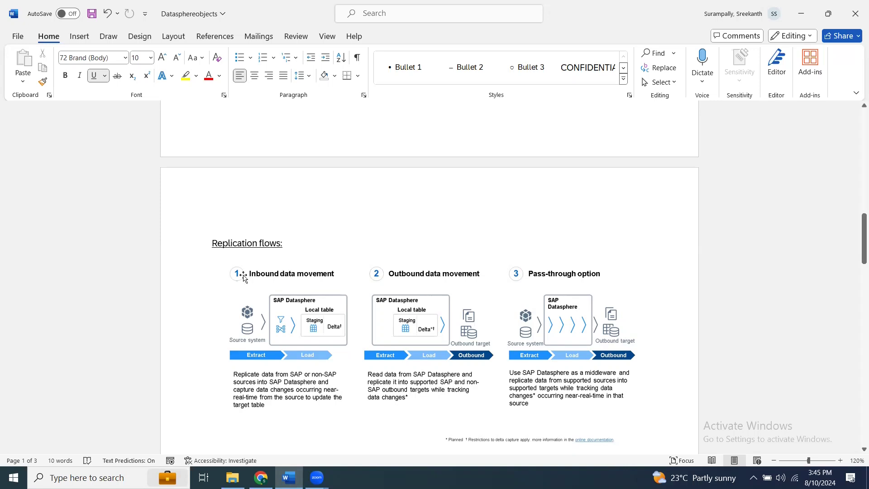
key("alt+Tab")
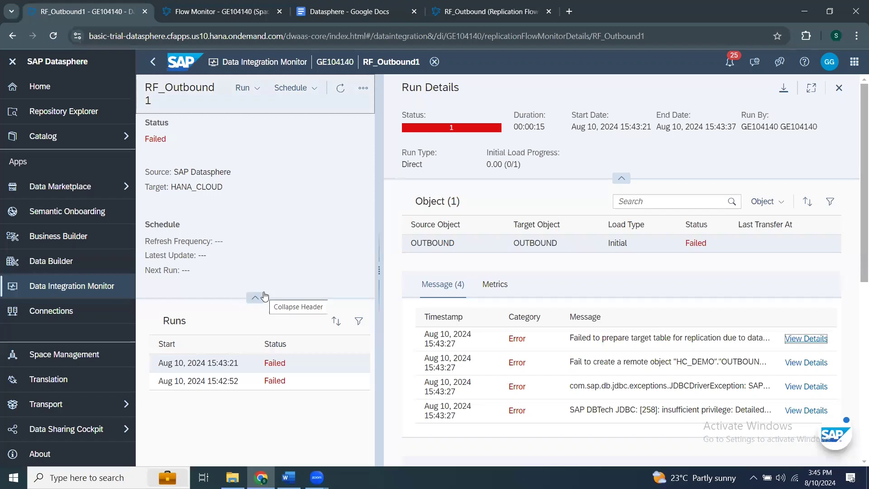